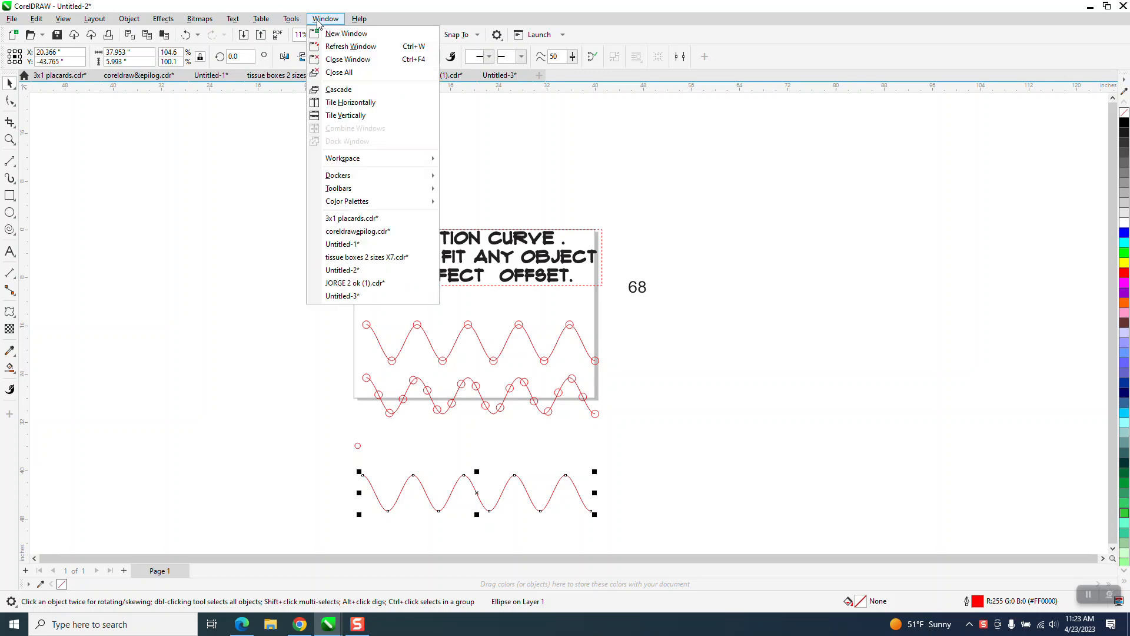
Step: Display the curve properties of the bottom wave to check its length
mouse_move(358, 177)
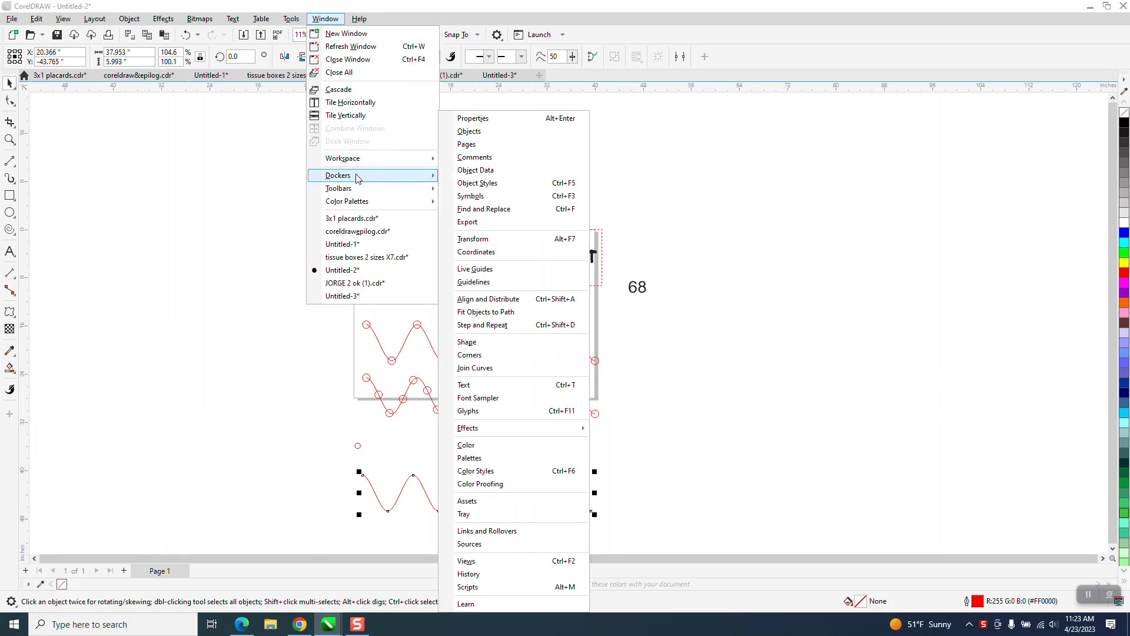
click(464, 121)
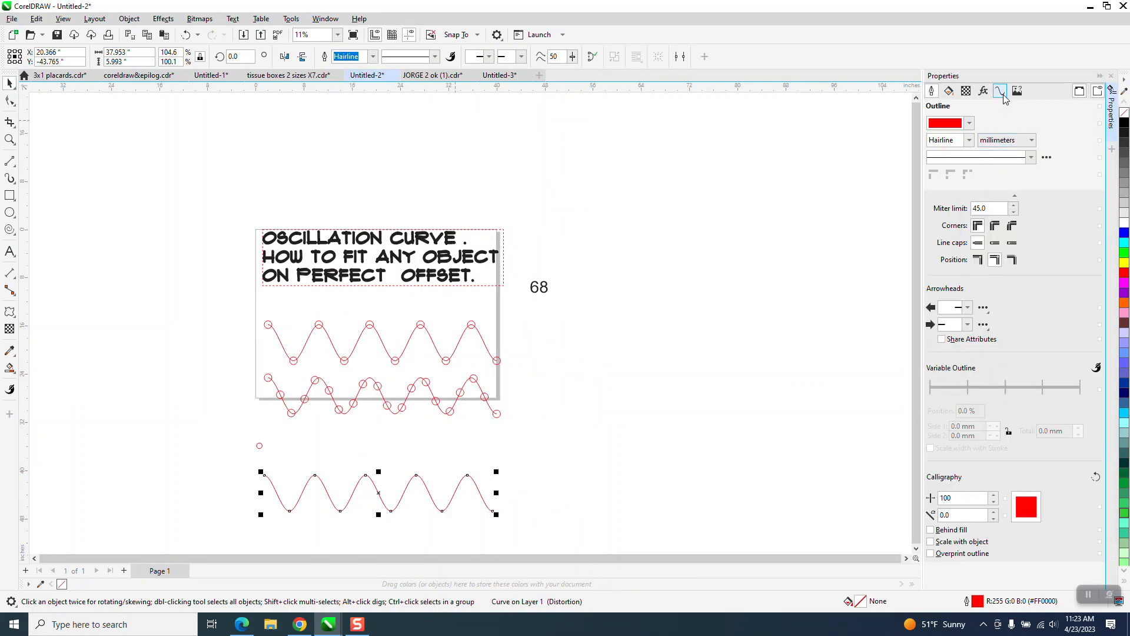
click(1000, 91)
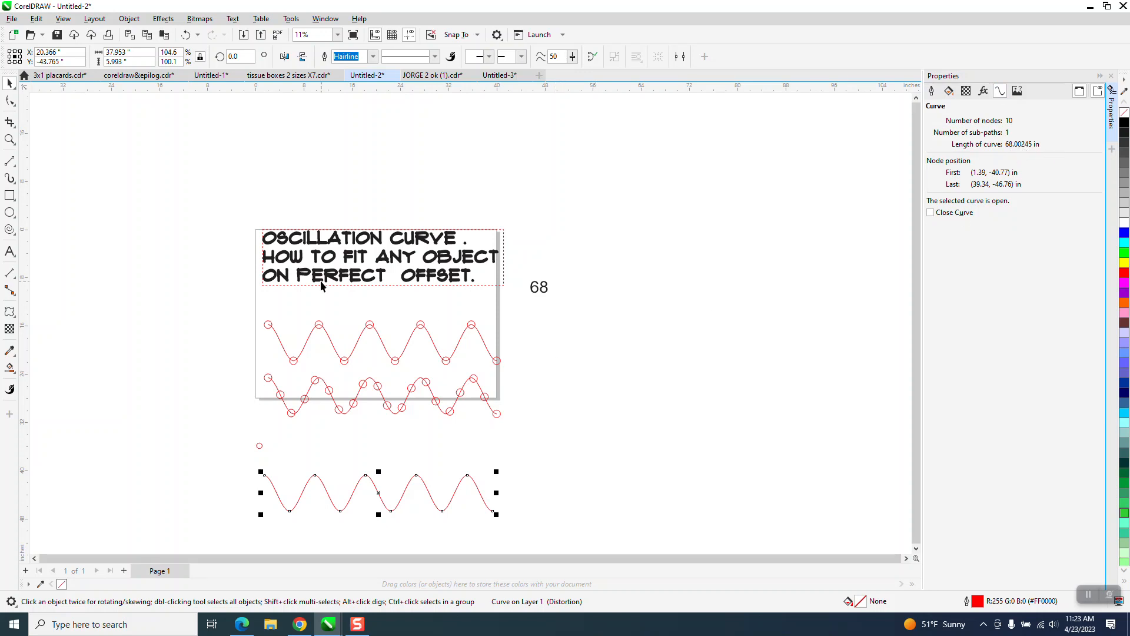
Step: Duplicate the small circle above the bottom wave, placing the copy about 3.1 inches to its right
click(10, 140)
drag(226, 310, 613, 505)
click(9, 83)
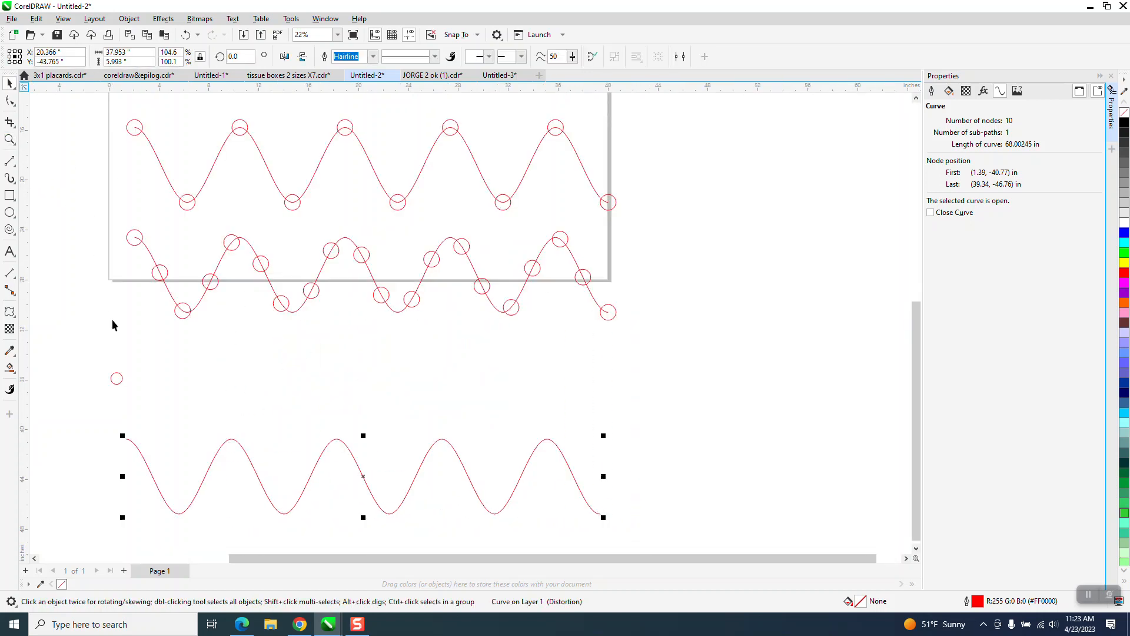
drag(103, 364, 151, 405)
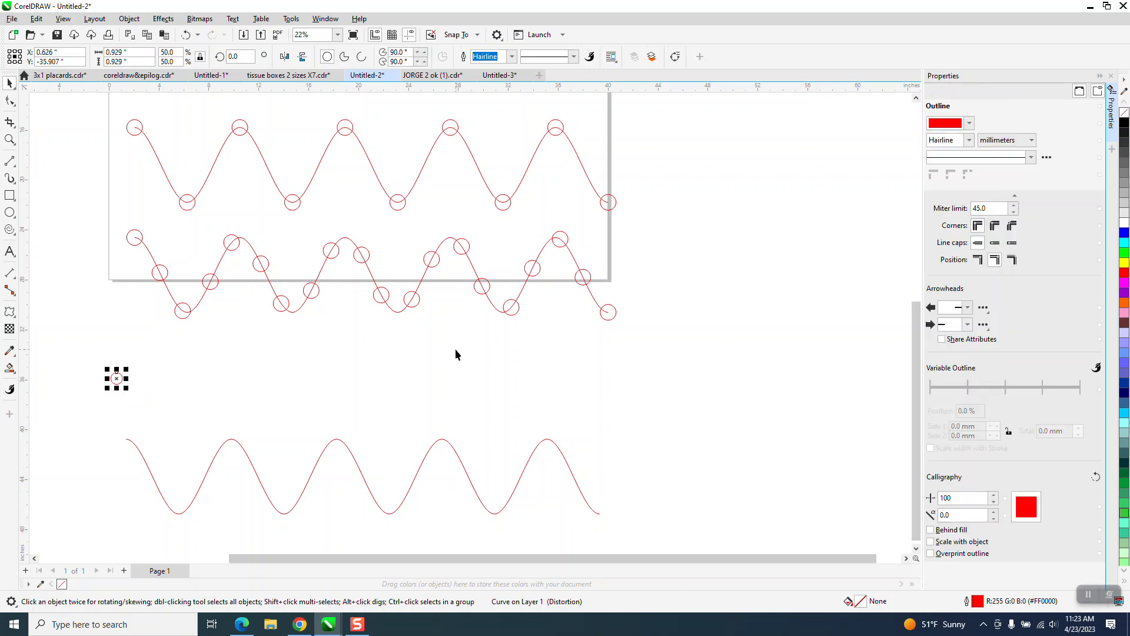
scroll(465, 344, up, 1)
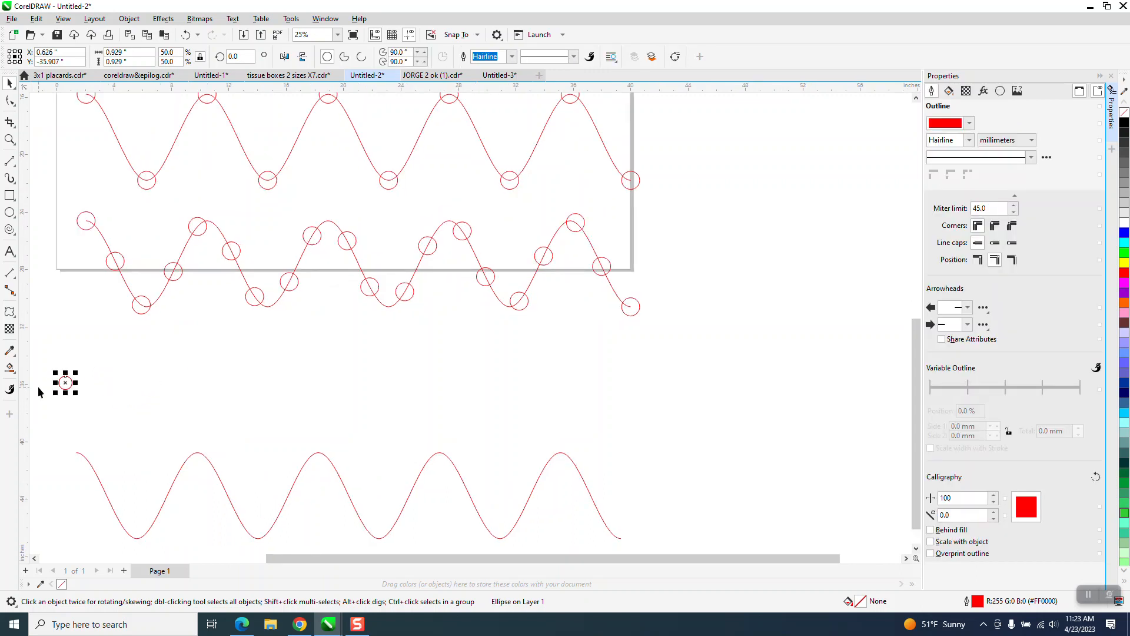
drag(66, 382, 109, 388)
Step: Blend the two small circles above the bottom wave using 8 steps
scroll(148, 388, down, 2)
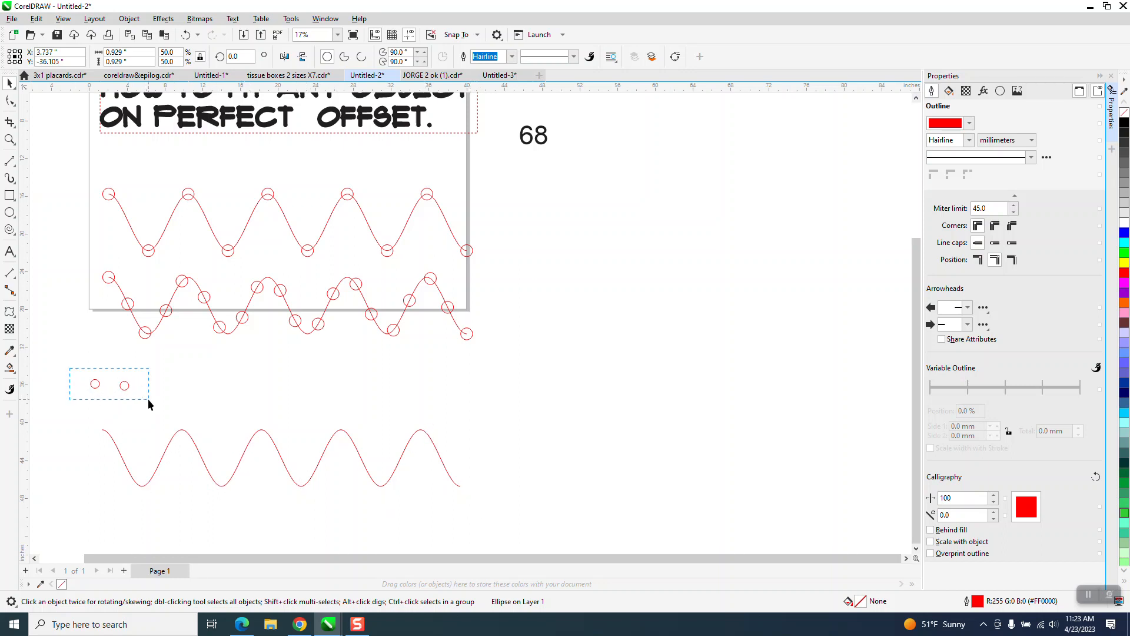
drag(147, 397, 148, 400)
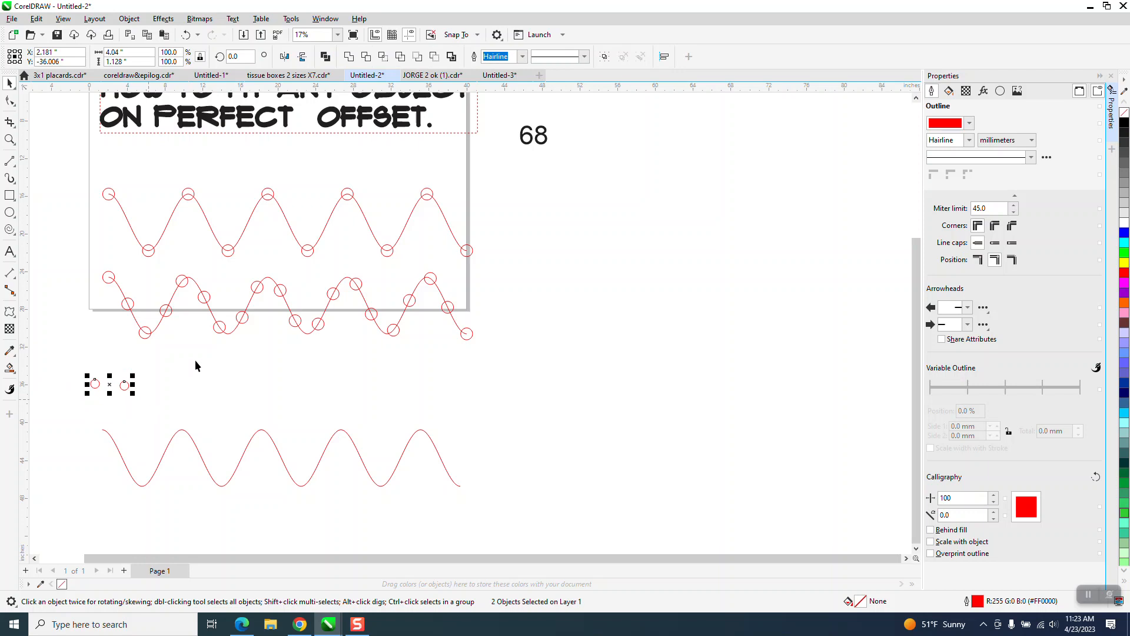
click(1111, 75)
click(166, 20)
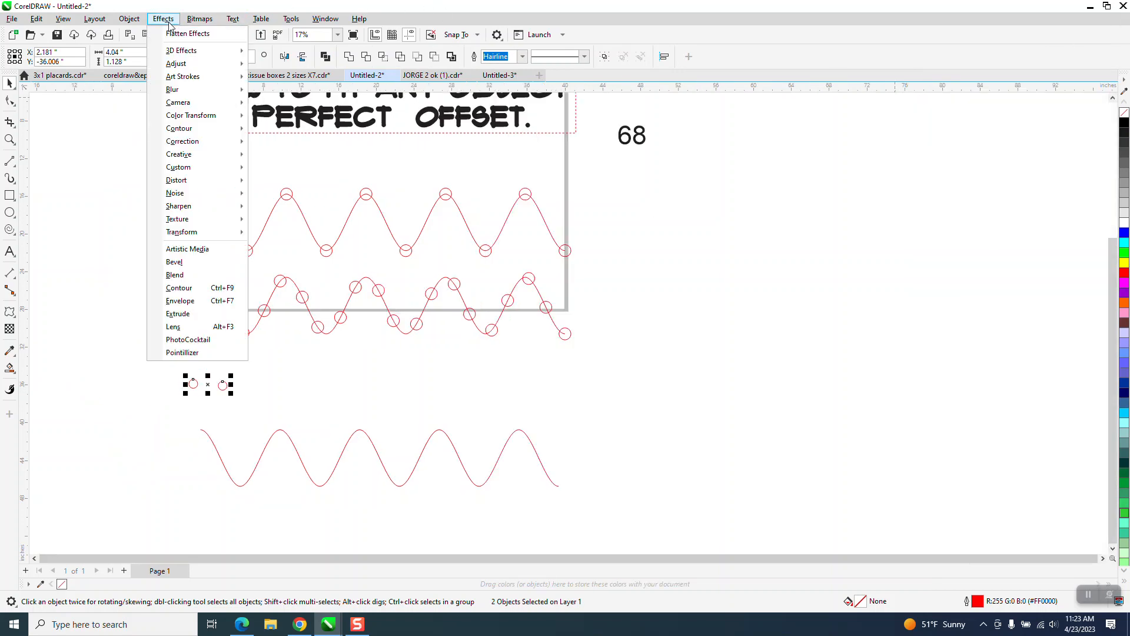
click(178, 277)
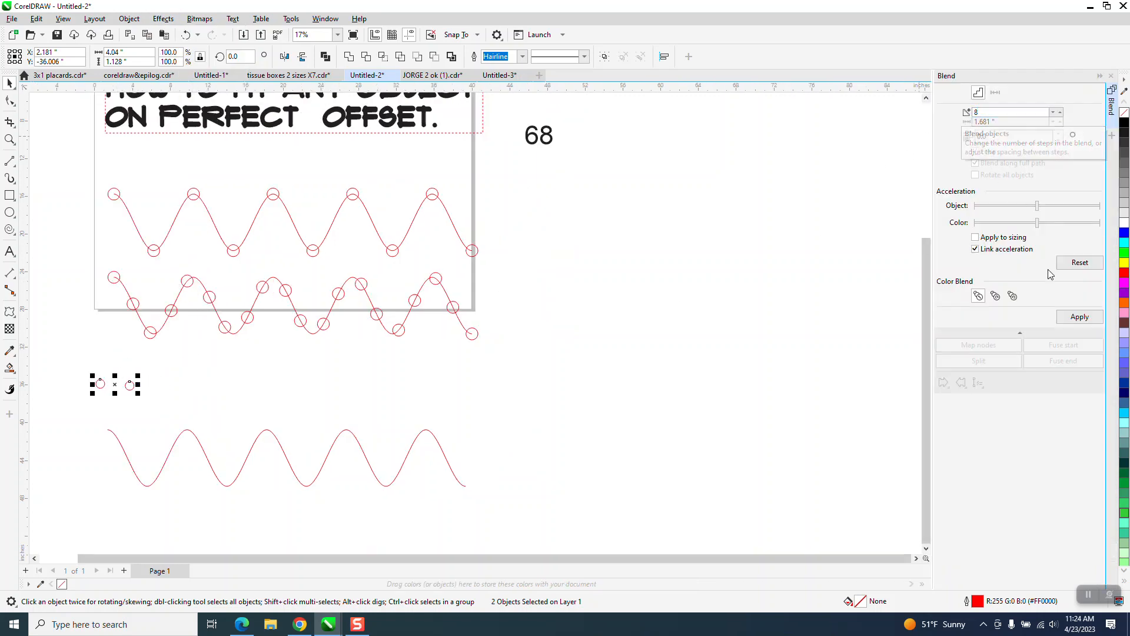
click(1077, 317)
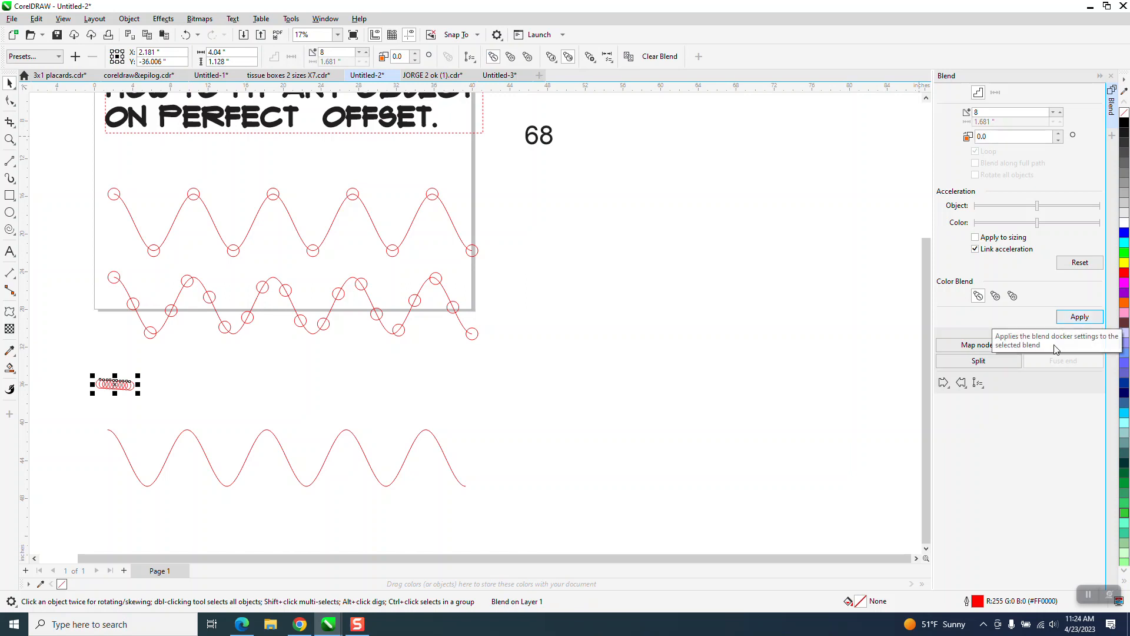
Step: Attach the circle blend to the bottom wave as its new path and blend along the full path
click(981, 389)
click(995, 396)
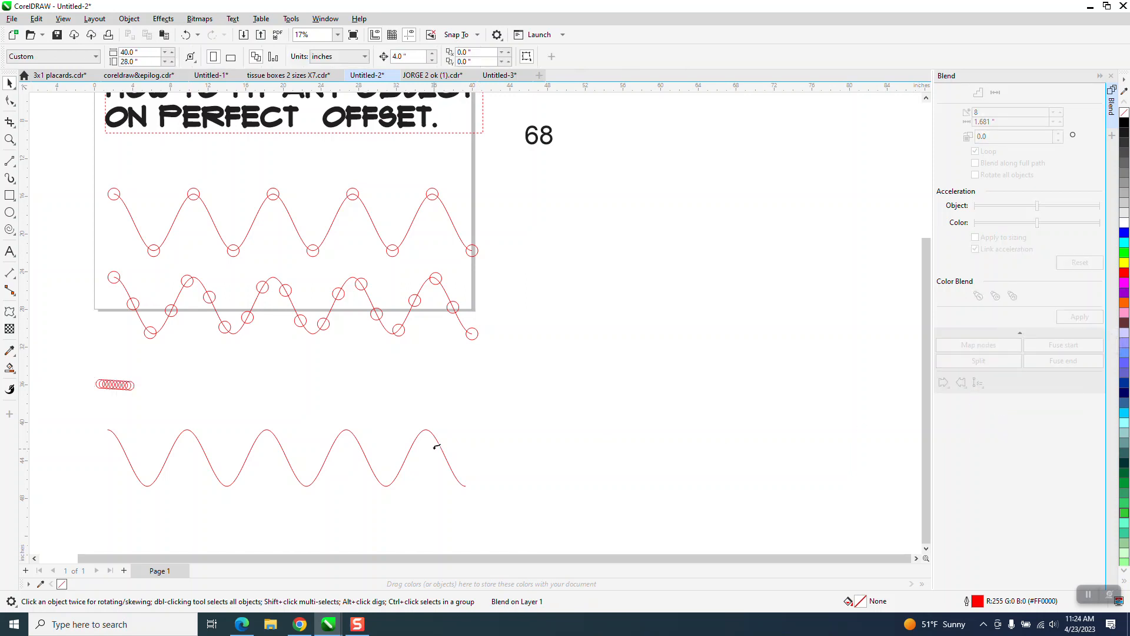
click(437, 434)
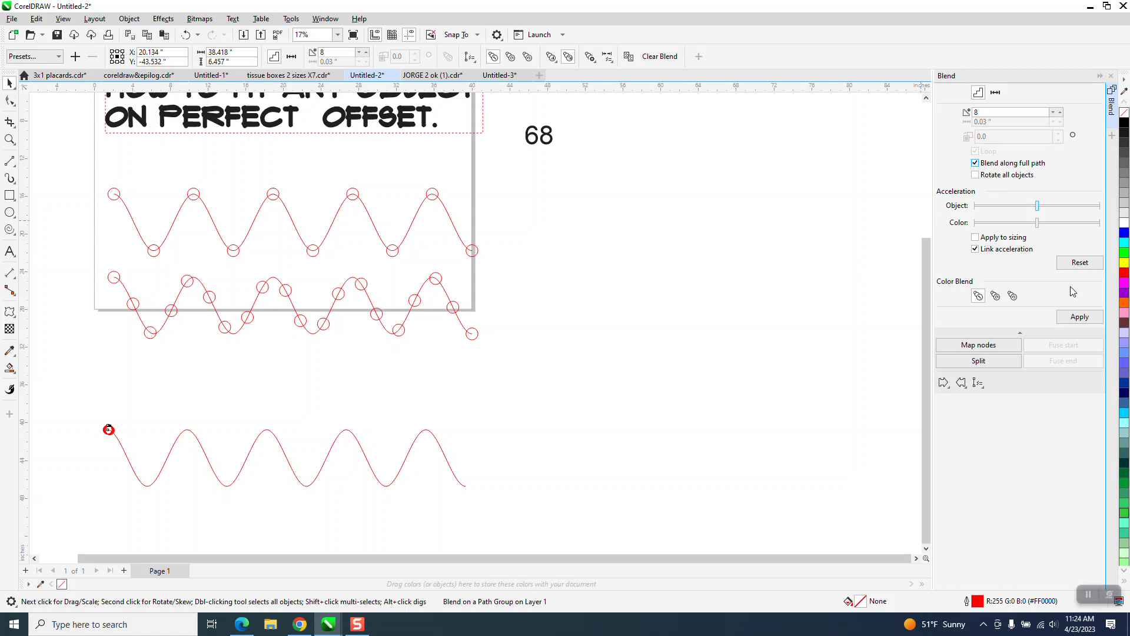
click(1080, 318)
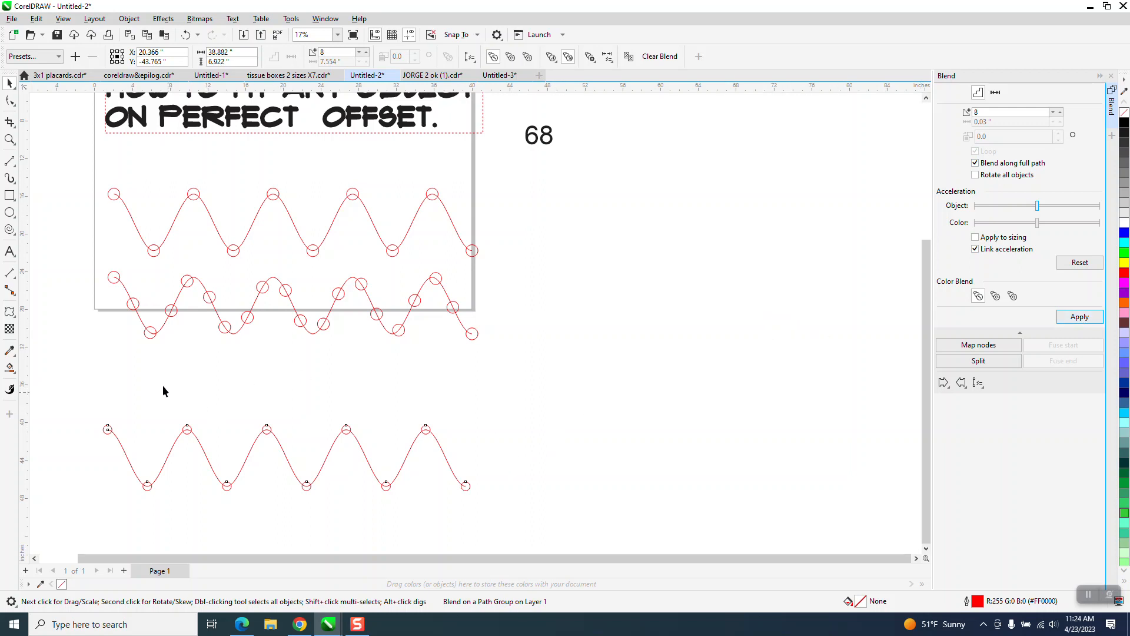
Step: Inspect the circles along the bottom wave, and undo the blend back to the two separate circles
click(9, 140)
drag(64, 334, 639, 546)
right_click(639, 546)
click(9, 83)
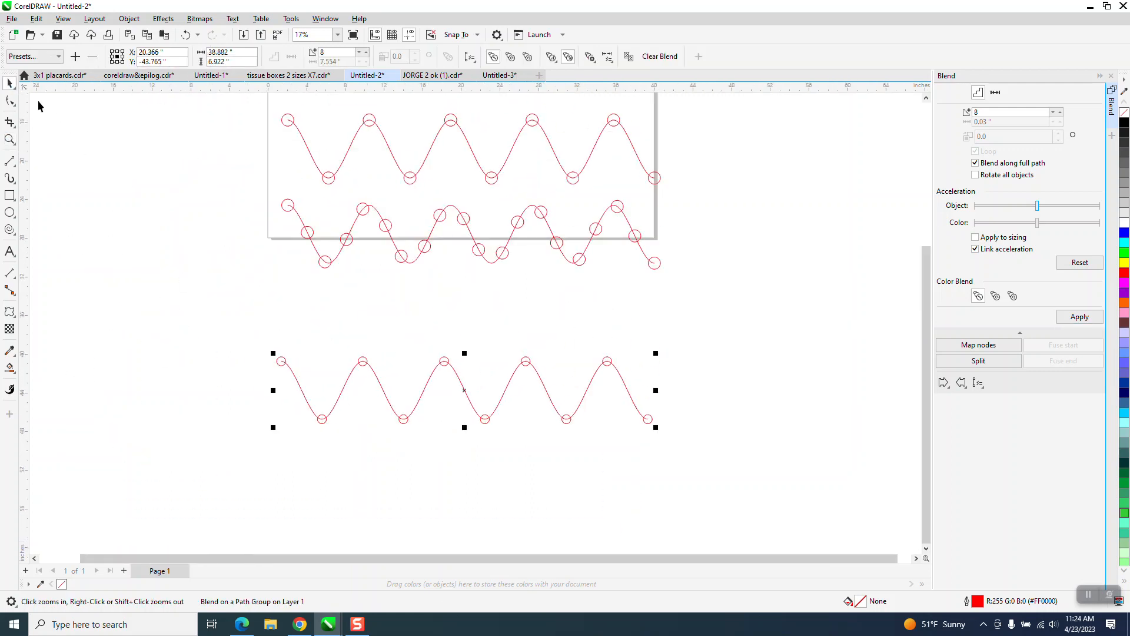
click(185, 35)
click(186, 35)
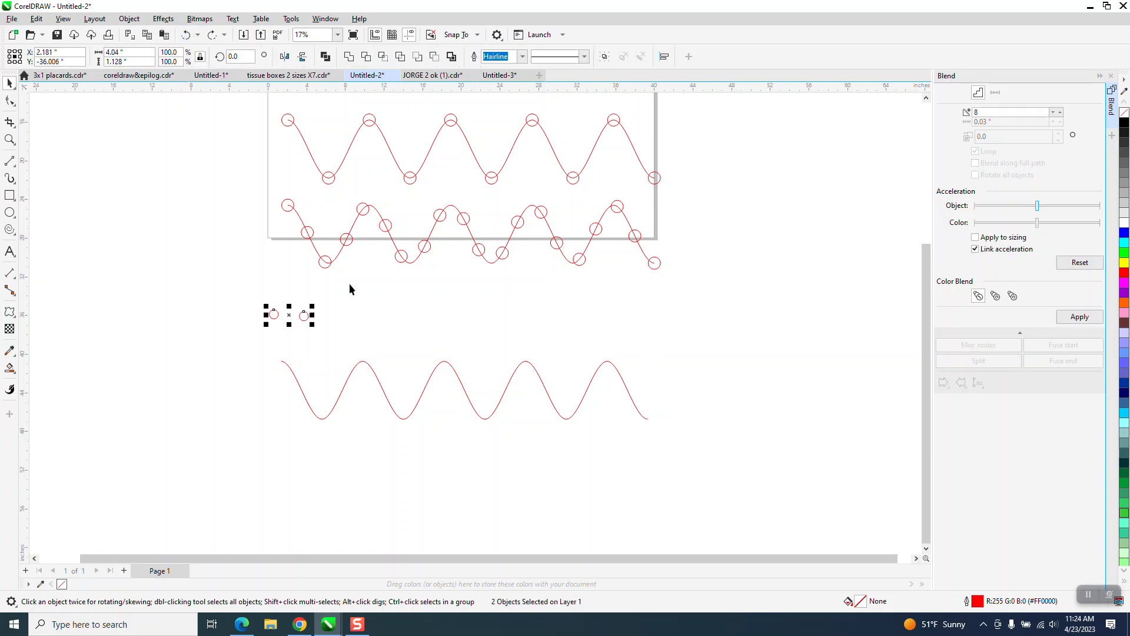
Step: Move the second small circle about 7 inches to the right and delete the first one
click(330, 319)
drag(304, 316, 370, 309)
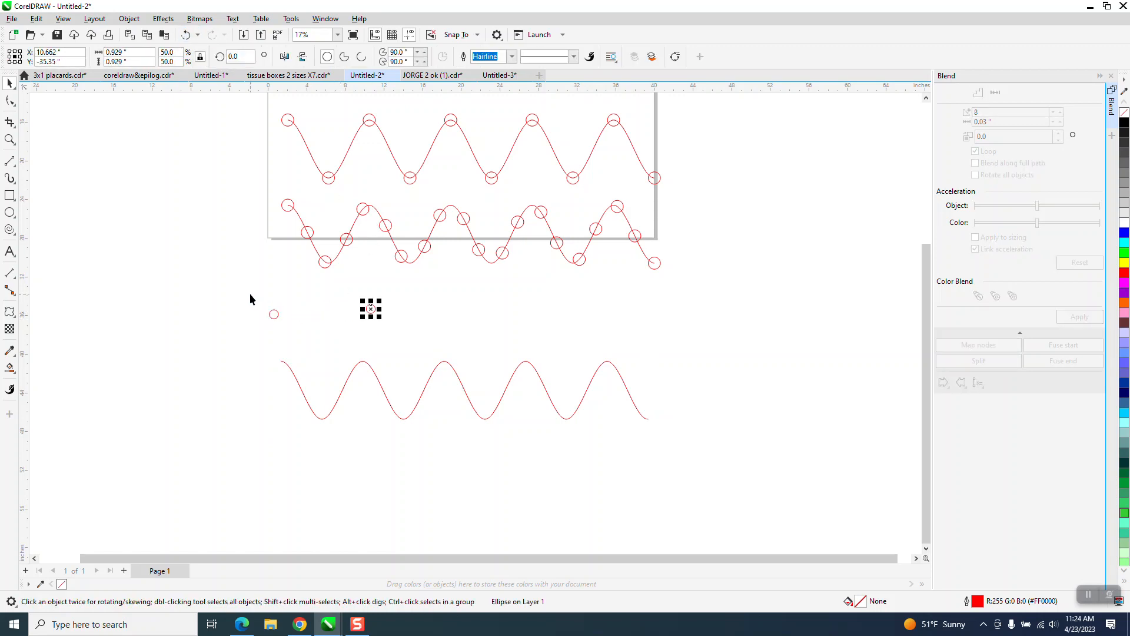
drag(250, 293, 299, 326)
click(299, 327)
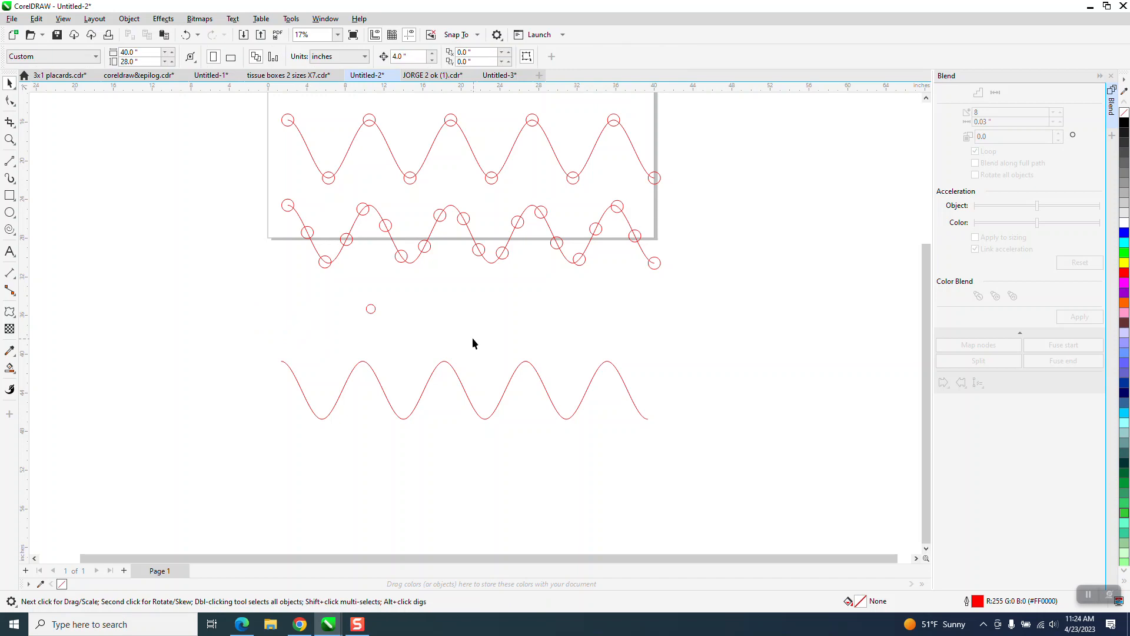
Step: Fit the remaining small circle to the bottom wave with 19 duplicates, uniform object spacing and rotation following the path
click(131, 20)
mouse_move(153, 25)
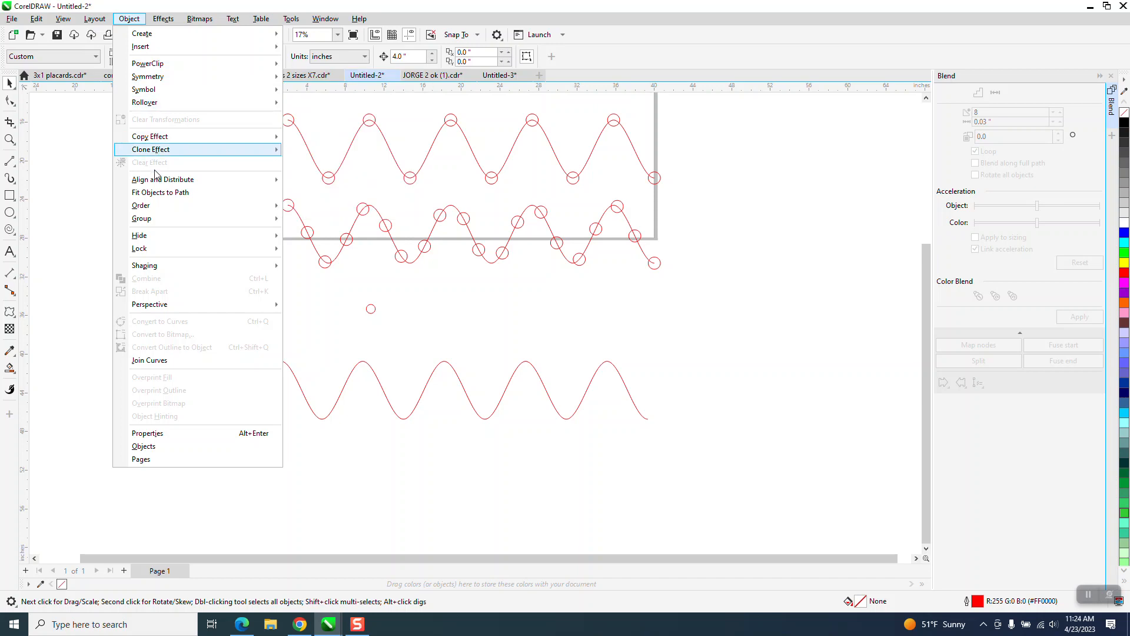
click(159, 193)
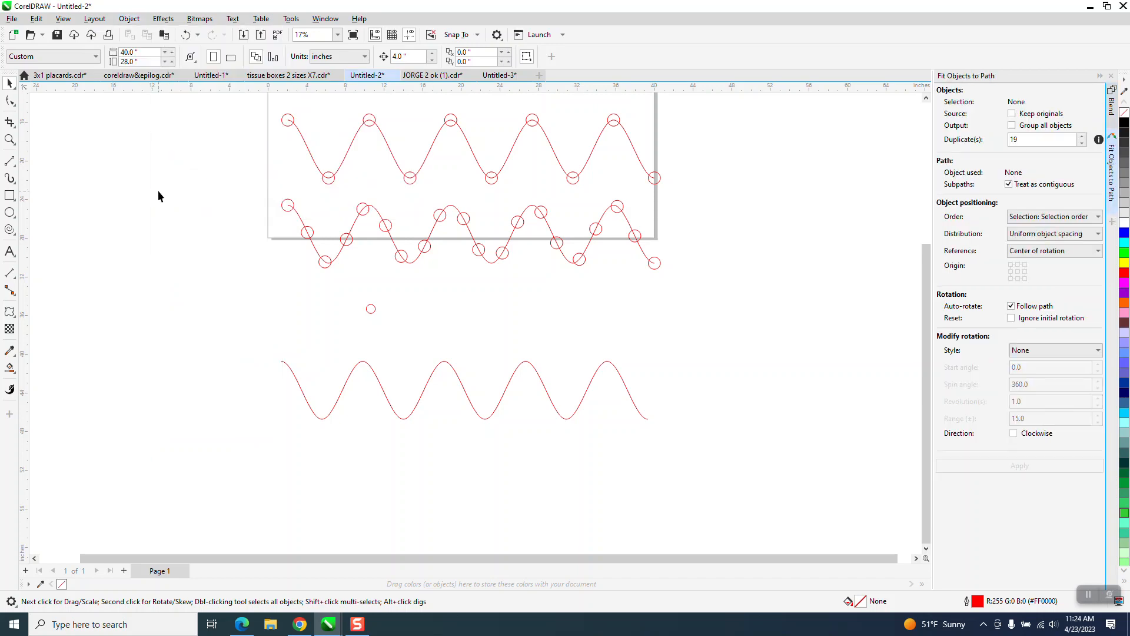
click(372, 309)
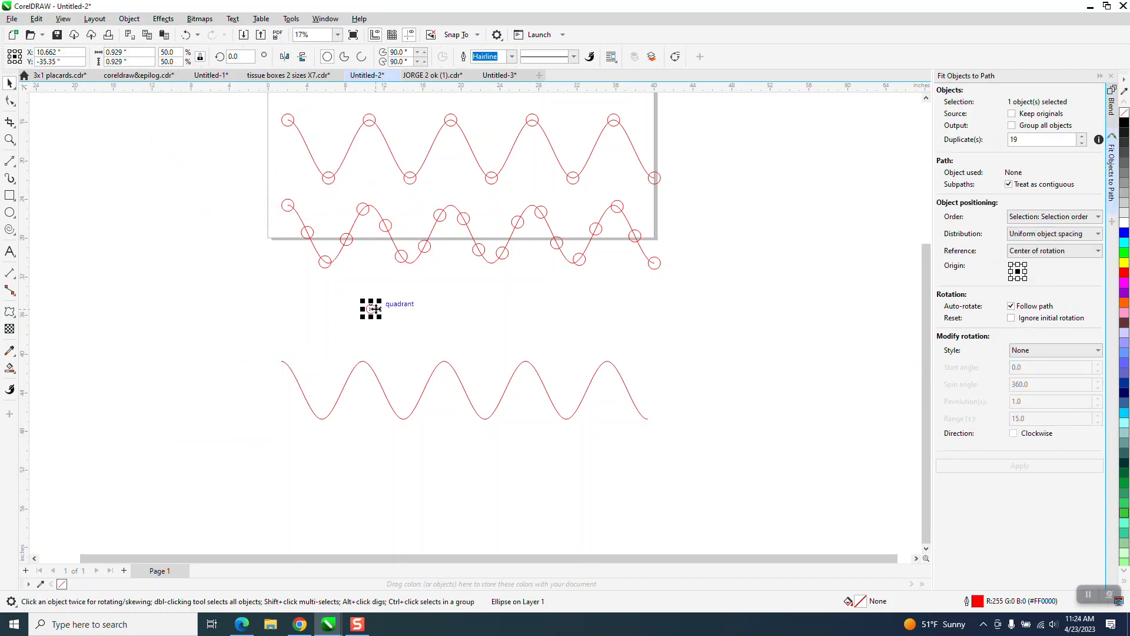
shift+click(380, 388)
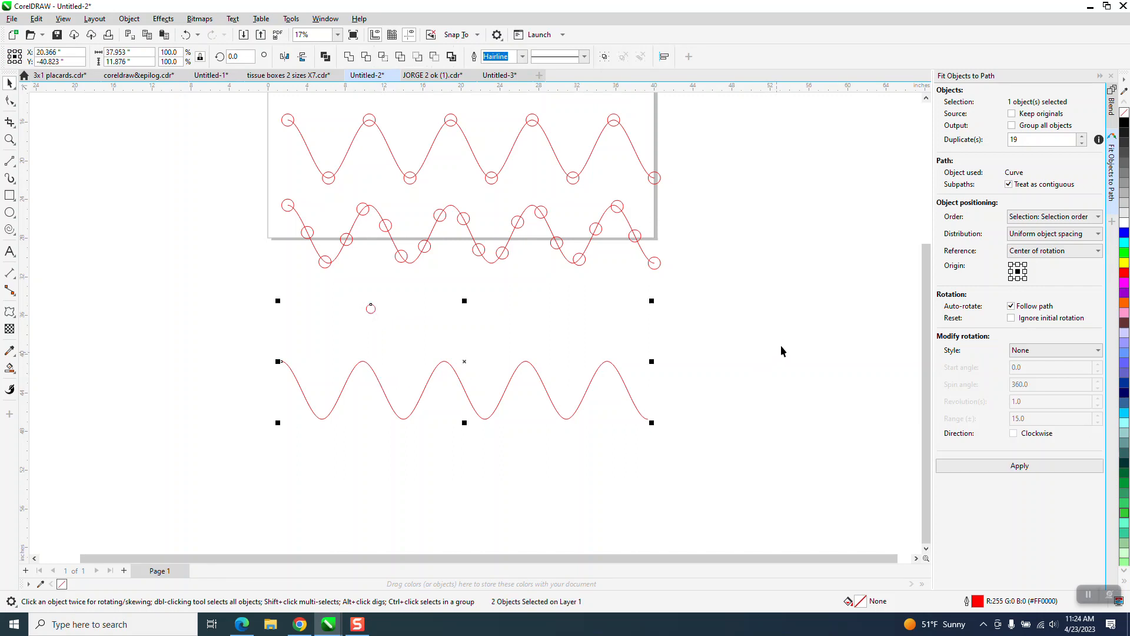
click(1014, 140)
click(1025, 143)
click(1020, 471)
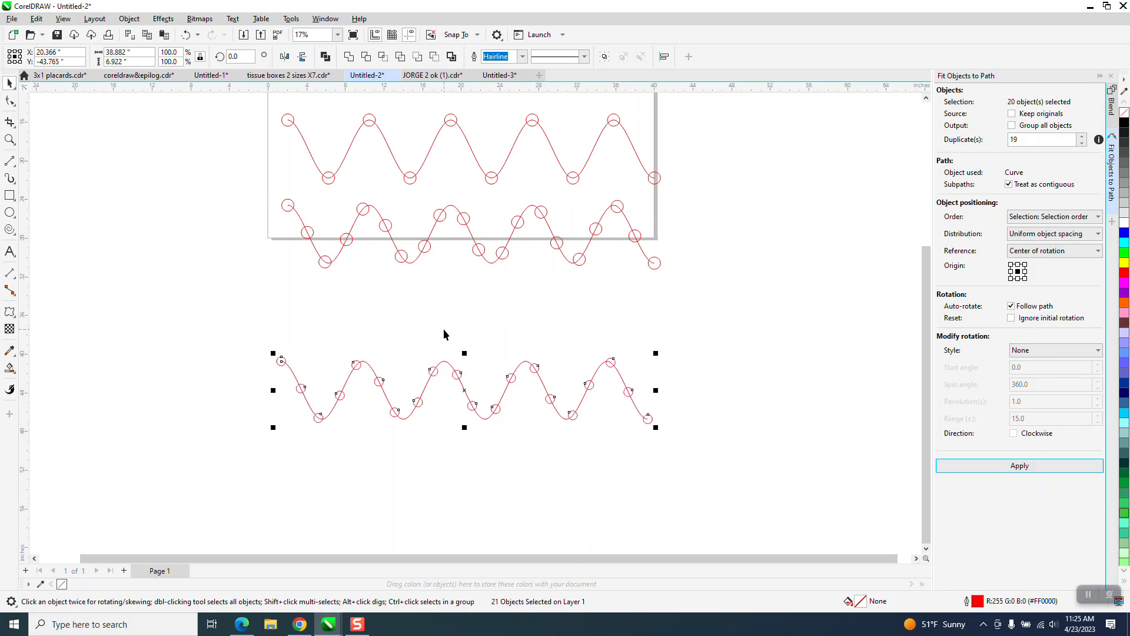
Step: Draw a two-point line about 0.93 inch long from the node across the circle near the bottom wave's last crest
click(10, 139)
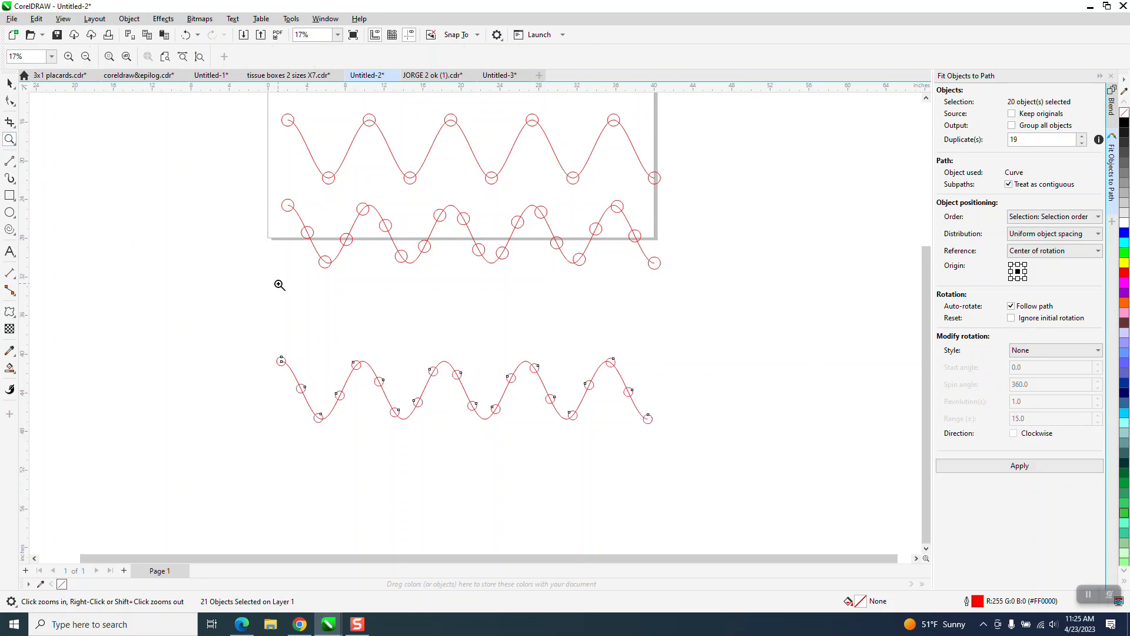
drag(285, 291, 754, 465)
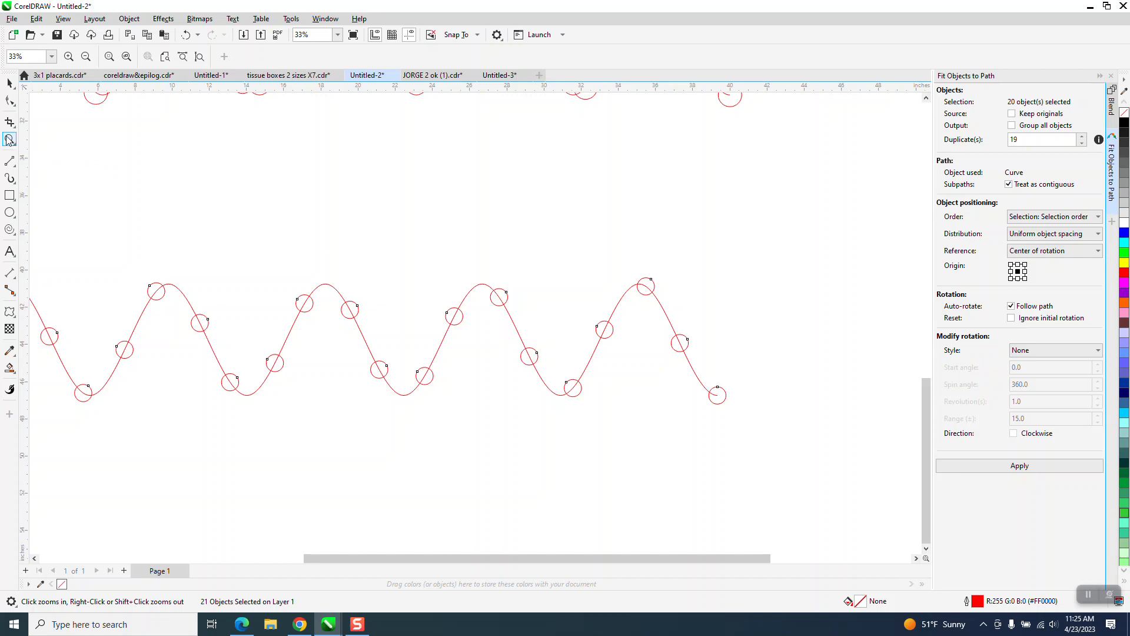
click(813, 462)
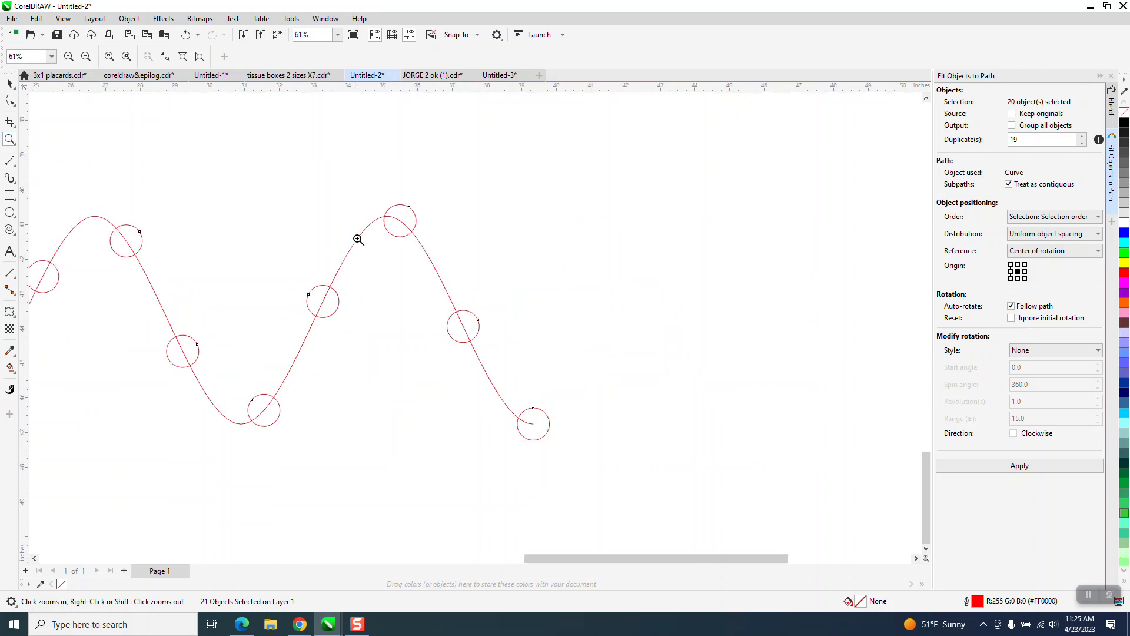
drag(321, 188, 515, 280)
click(16, 170)
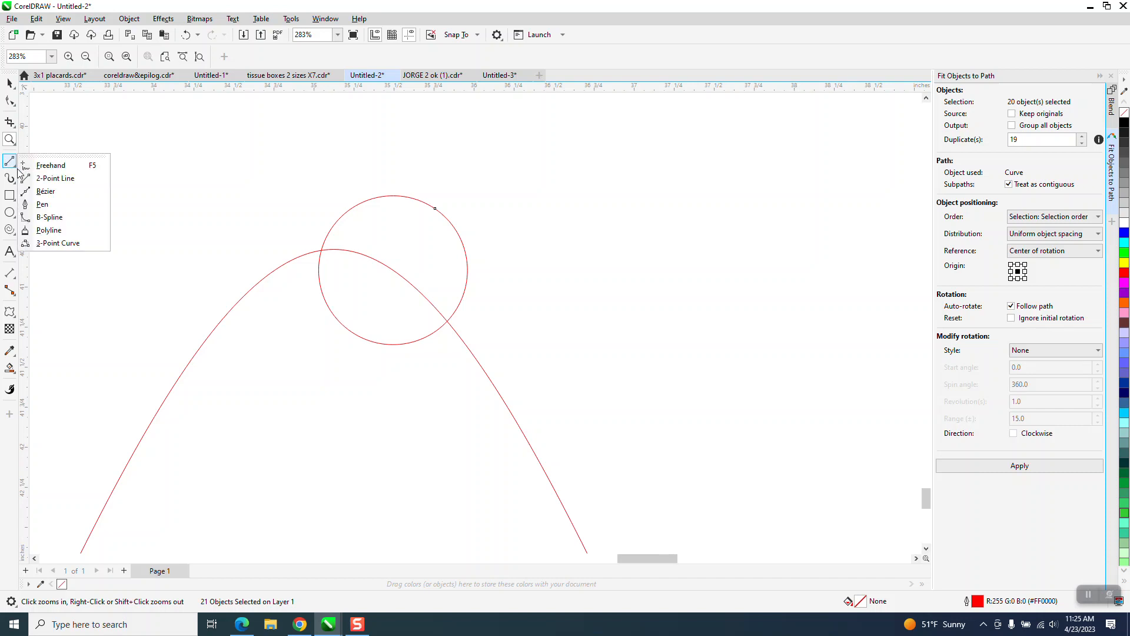
click(65, 176)
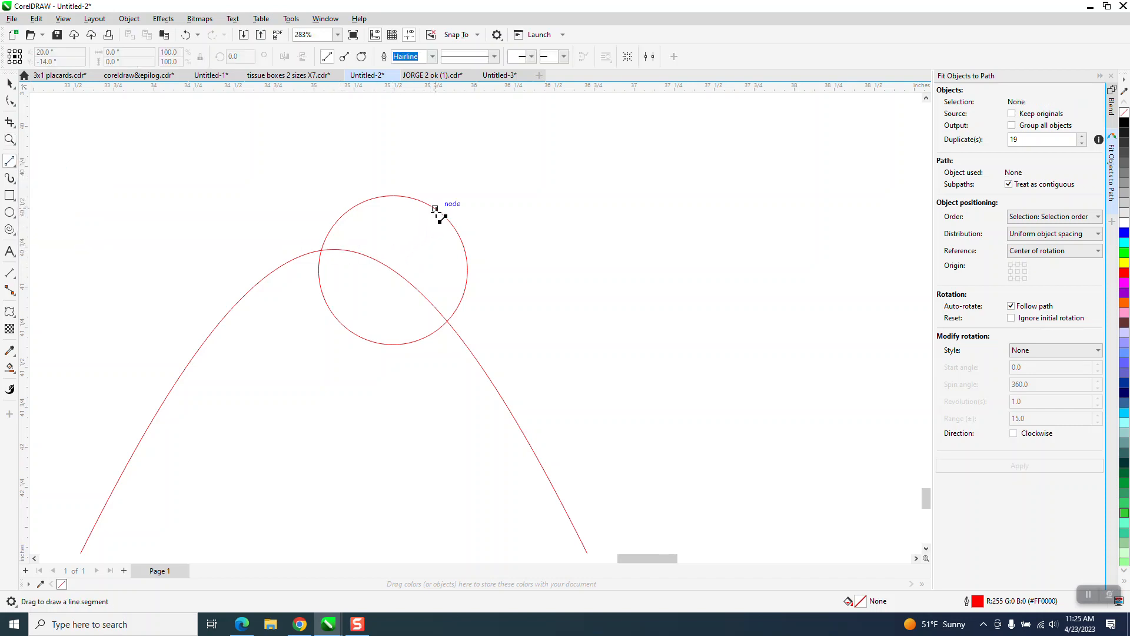
drag(434, 209, 352, 332)
Step: Draw diameter lines from the nodes across the circles on the last rising slope and at the last trough
scroll(436, 330, down, 5)
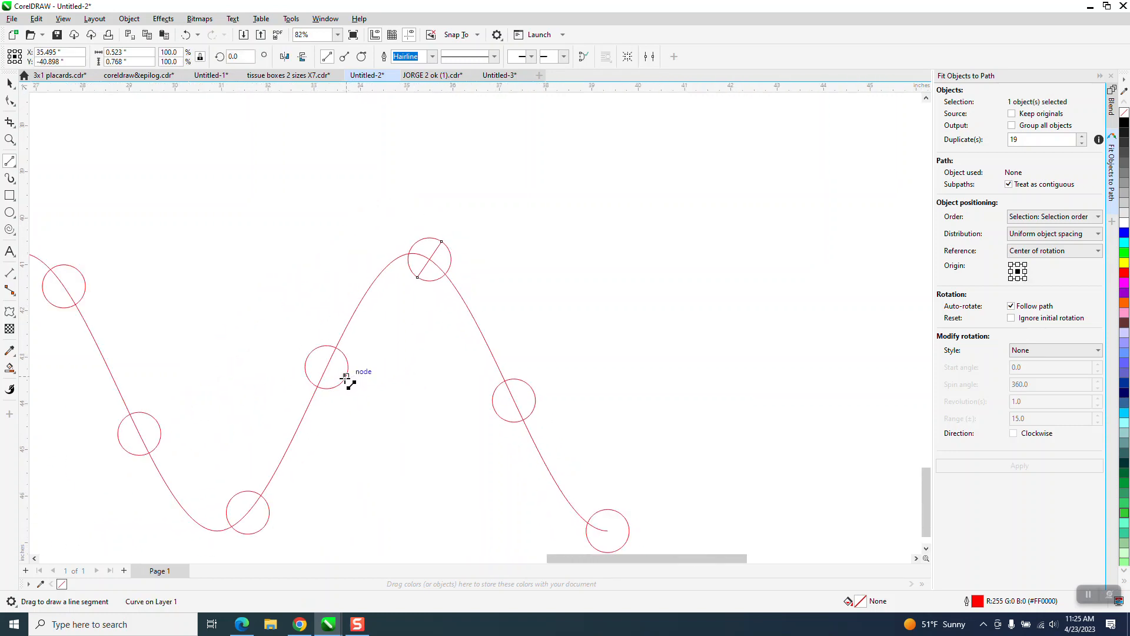
drag(346, 376, 315, 361)
drag(264, 527, 231, 498)
Step: With Virtual Segment Delete, remove the upper halves of the crest and trough circles, the slope circle's outline, and the wave pieces inside the remaining halves
click(16, 131)
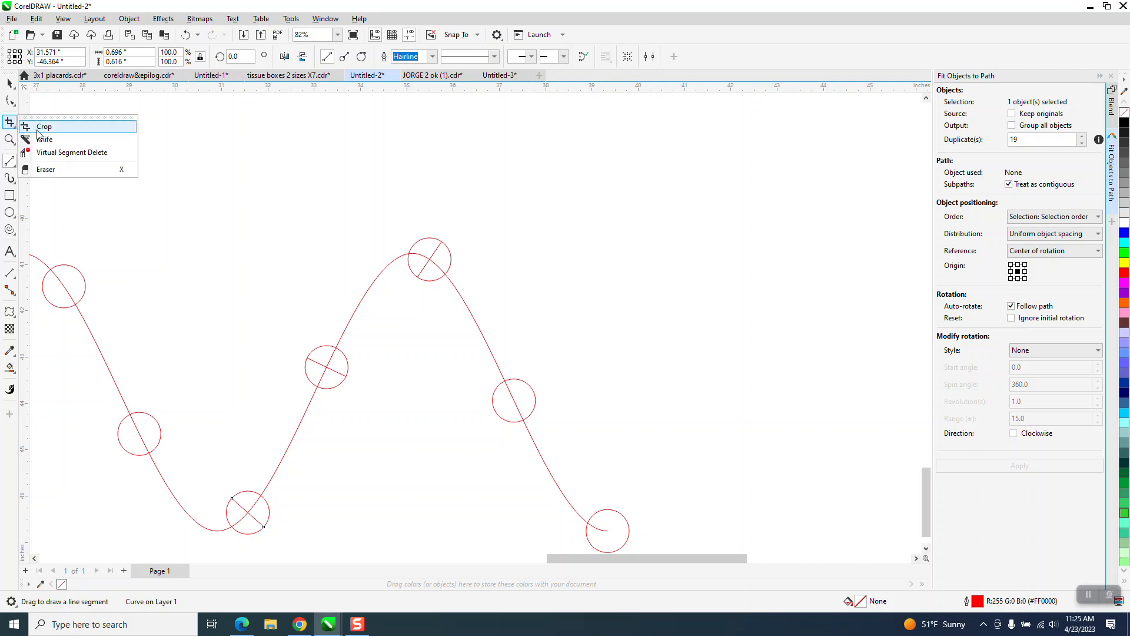
click(44, 148)
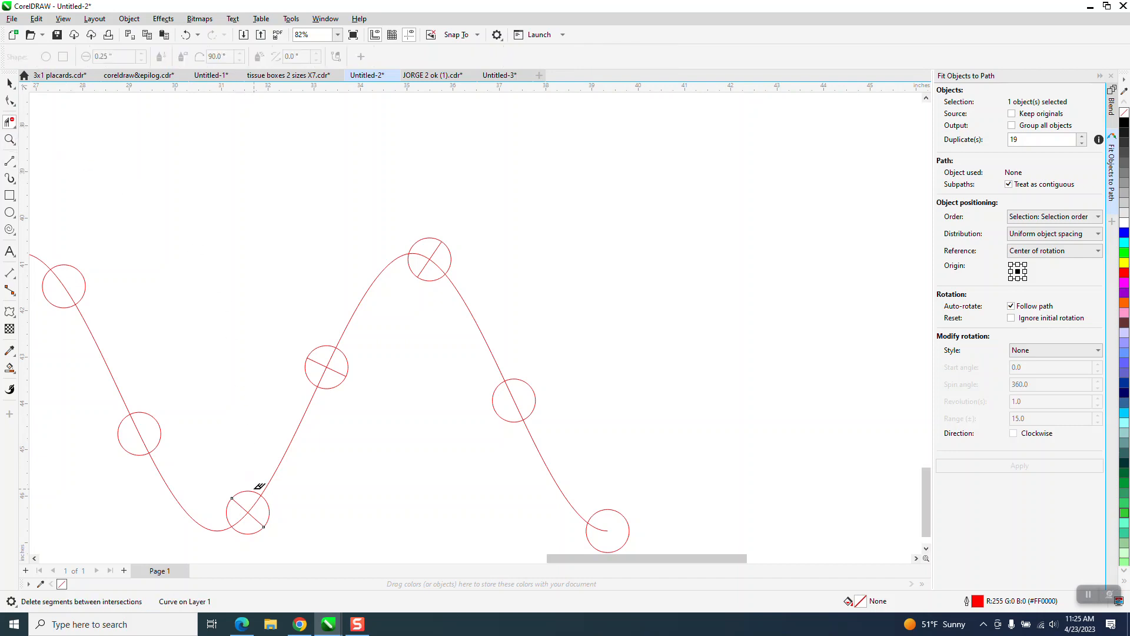
click(268, 501)
click(340, 378)
click(347, 358)
click(322, 351)
click(309, 372)
click(411, 266)
click(427, 241)
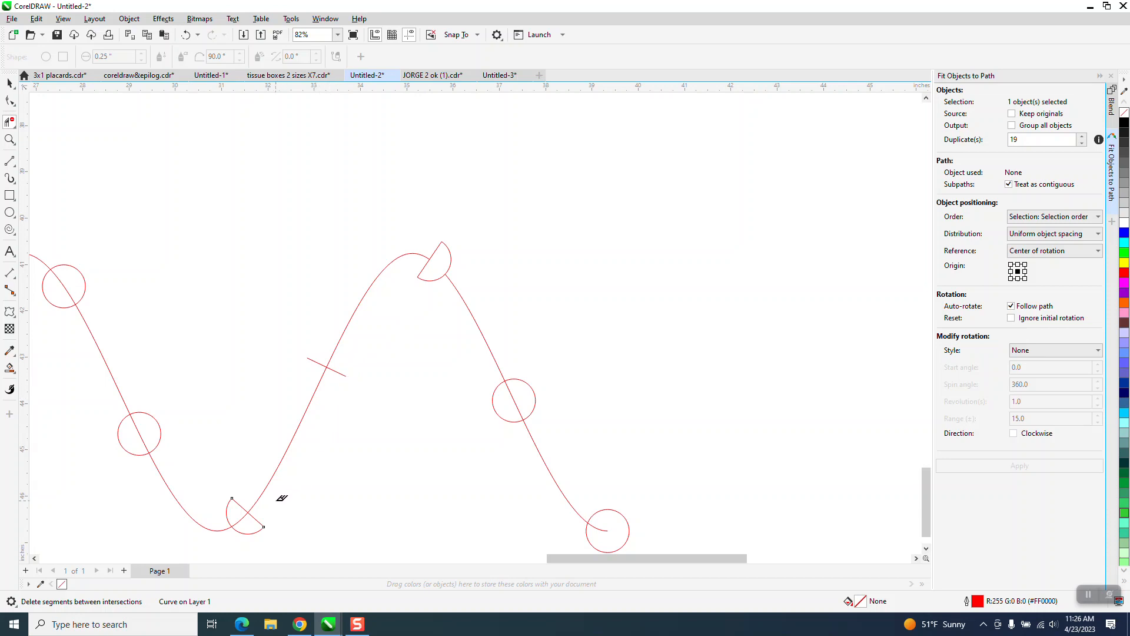
click(241, 518)
Step: Select the bottom wave and break its curve apart into separate pieces
click(9, 83)
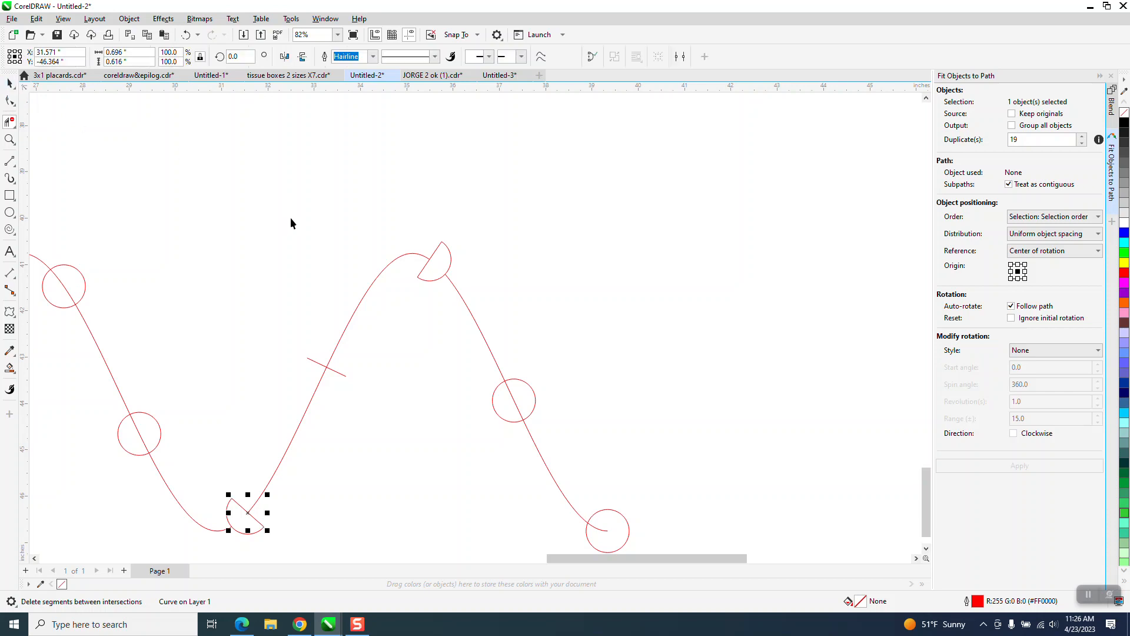
click(331, 362)
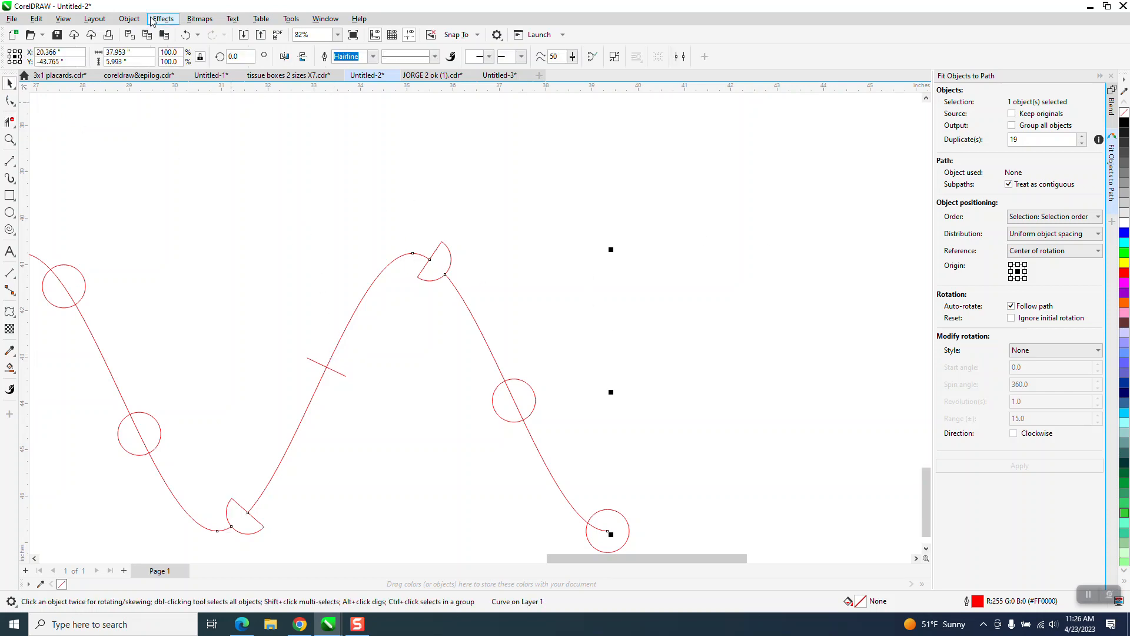
click(129, 19)
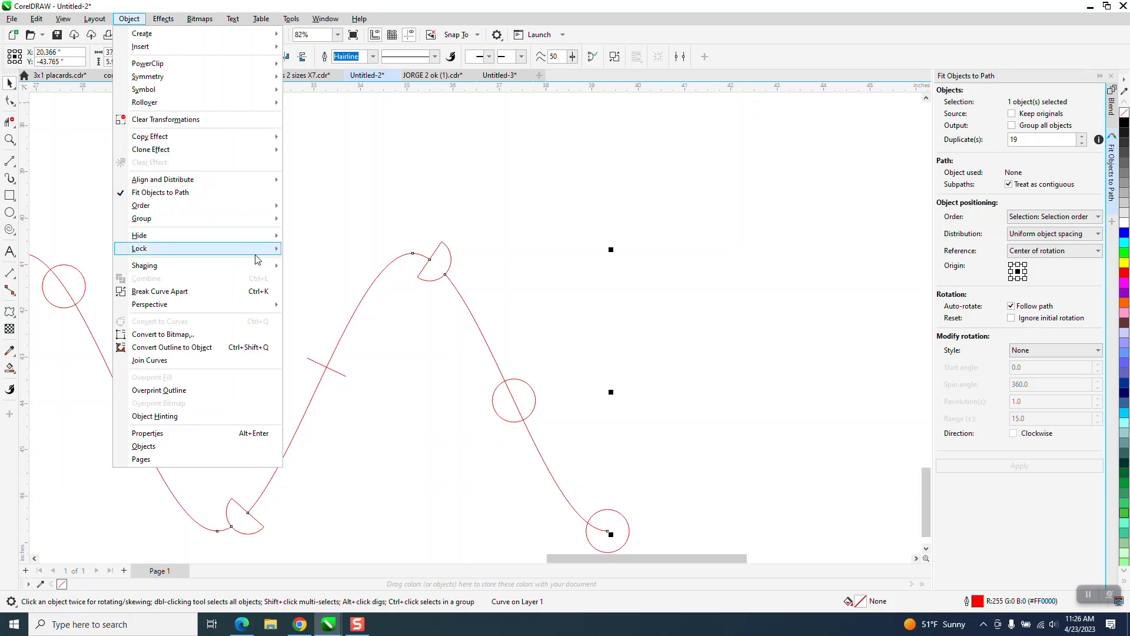
click(223, 291)
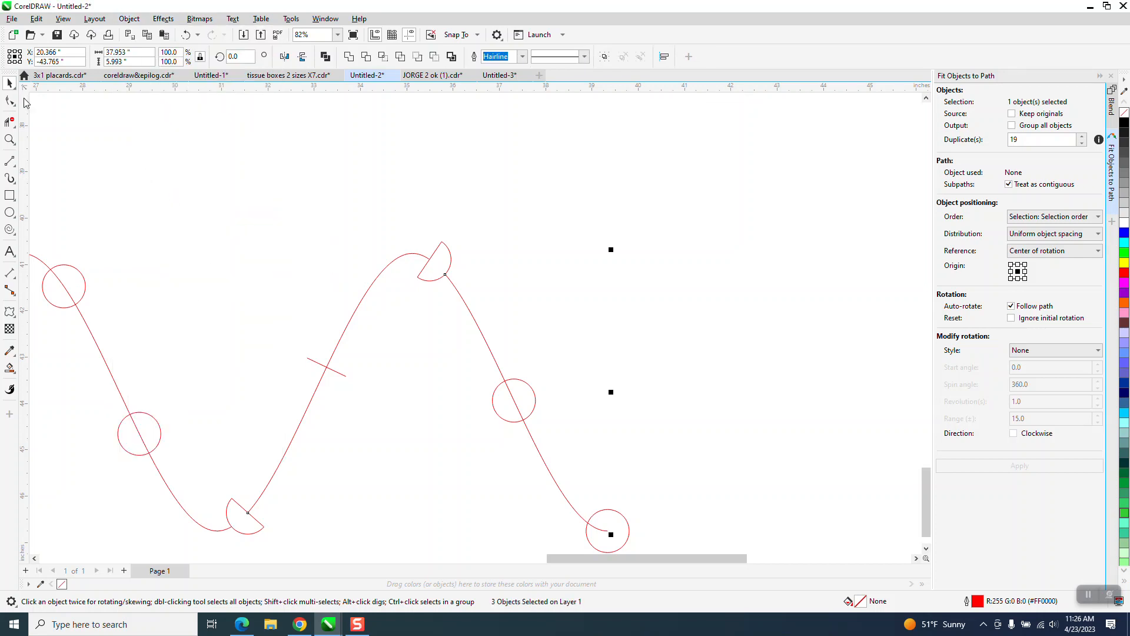
click(354, 277)
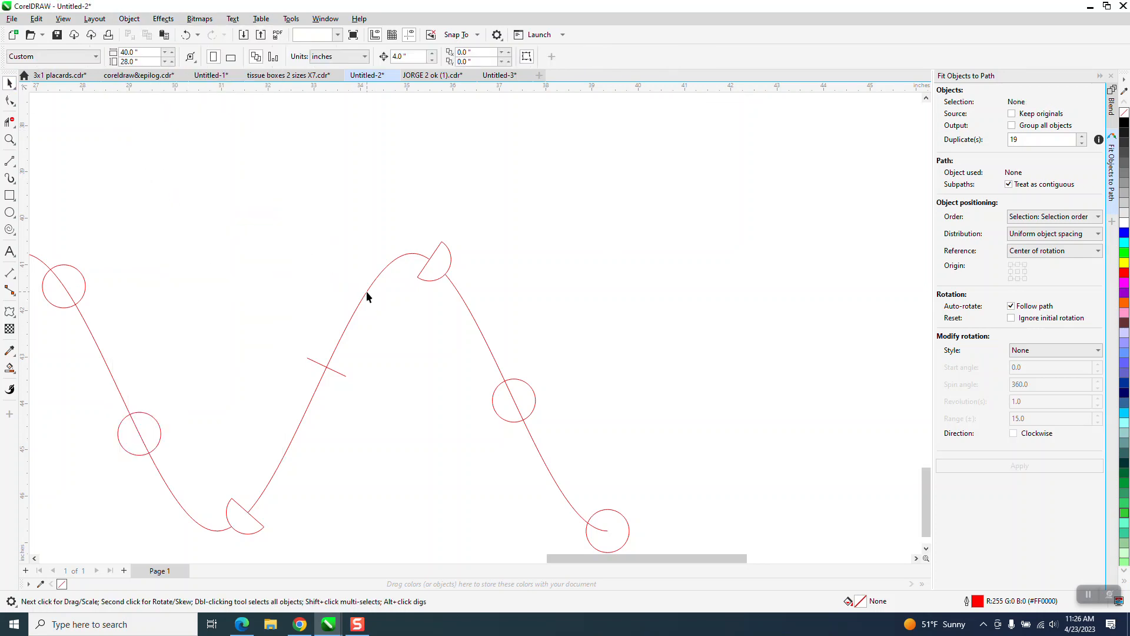
drag(367, 296, 353, 248)
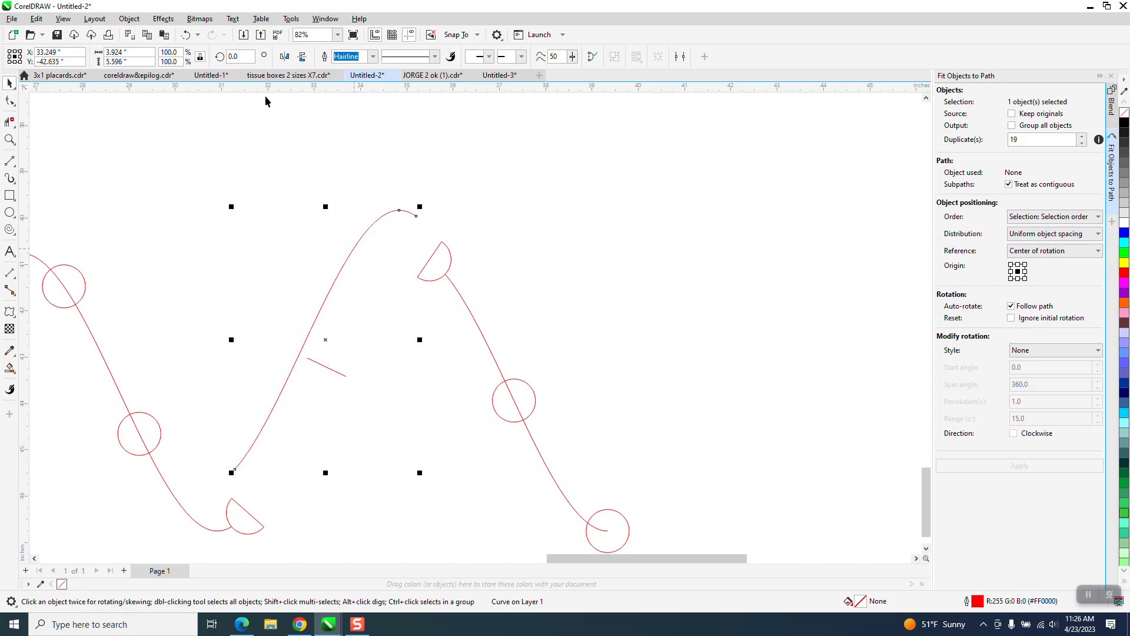
click(185, 35)
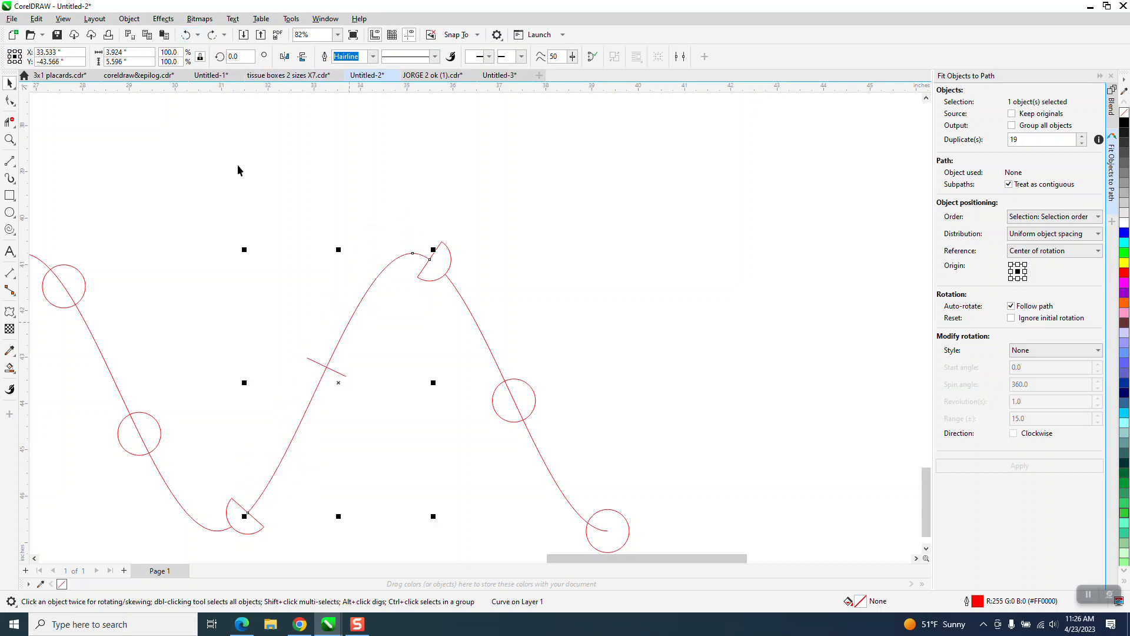
scroll(351, 274, down, 3)
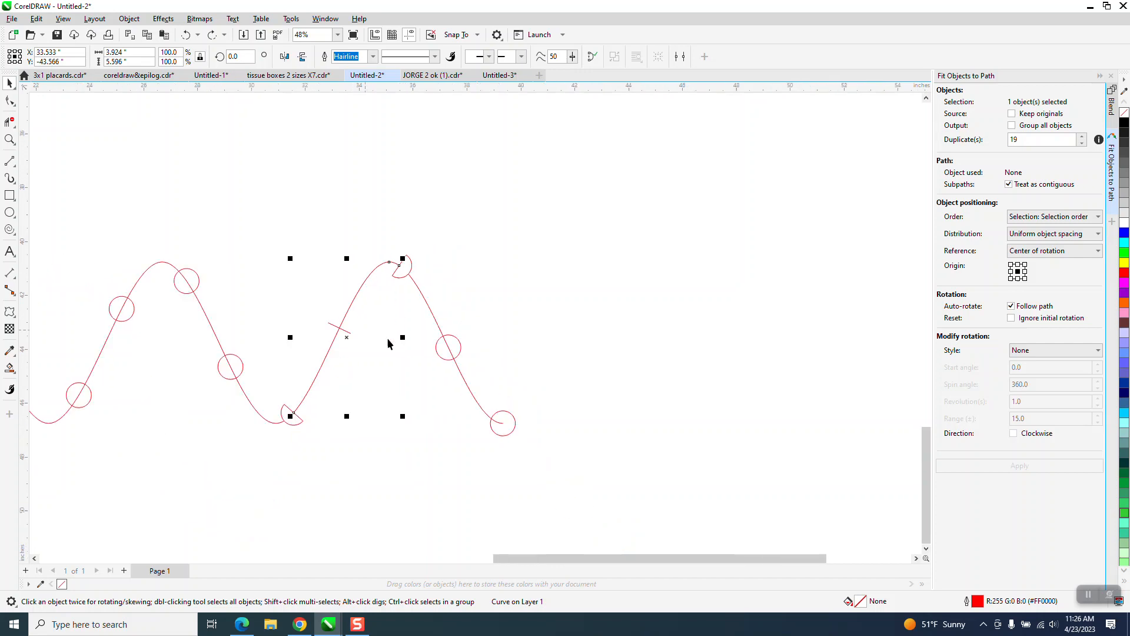
drag(368, 332, 600, 266)
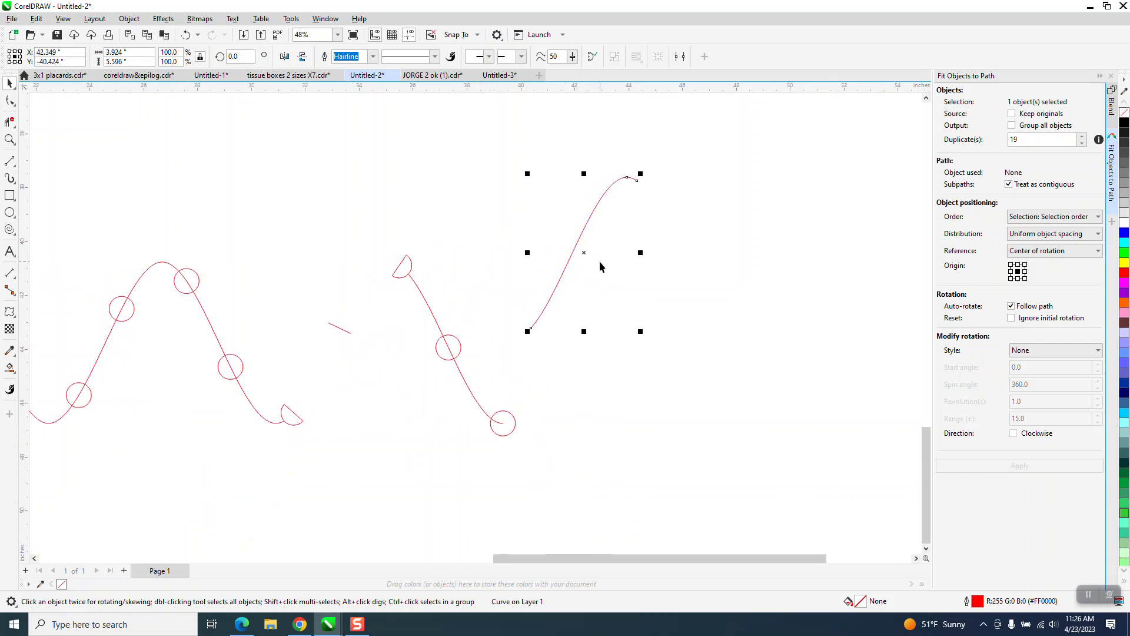
click(186, 35)
Step: Move the last rising wave piece with its three diameter lines and the trough arc about 9.2 inches right and 1.6 inches up
drag(254, 208, 411, 433)
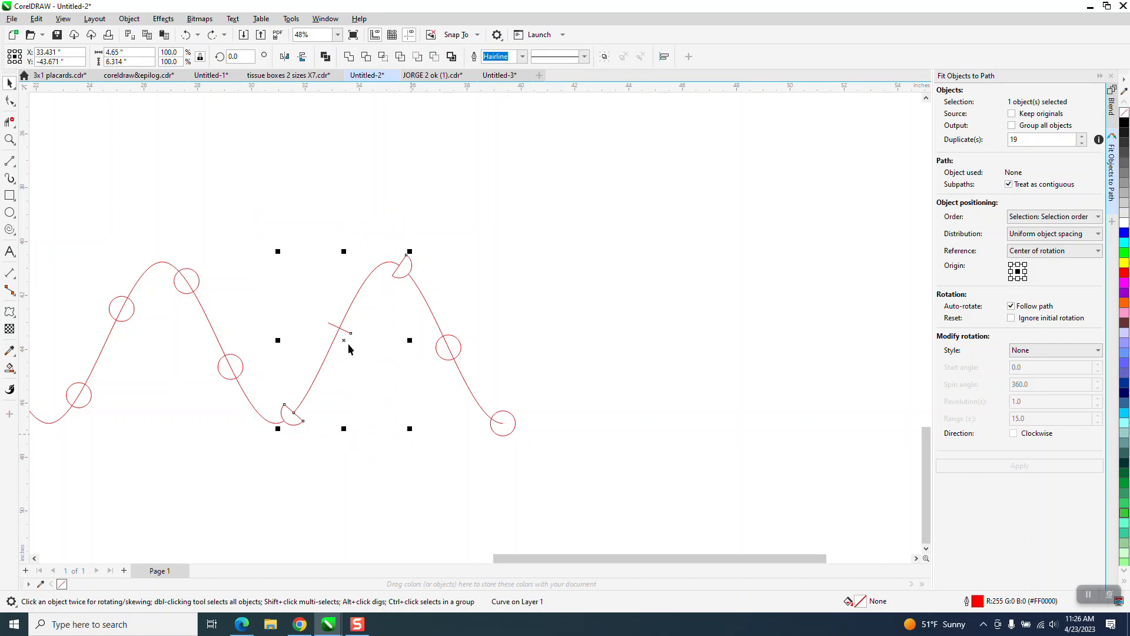
drag(346, 339, 593, 299)
click(546, 384)
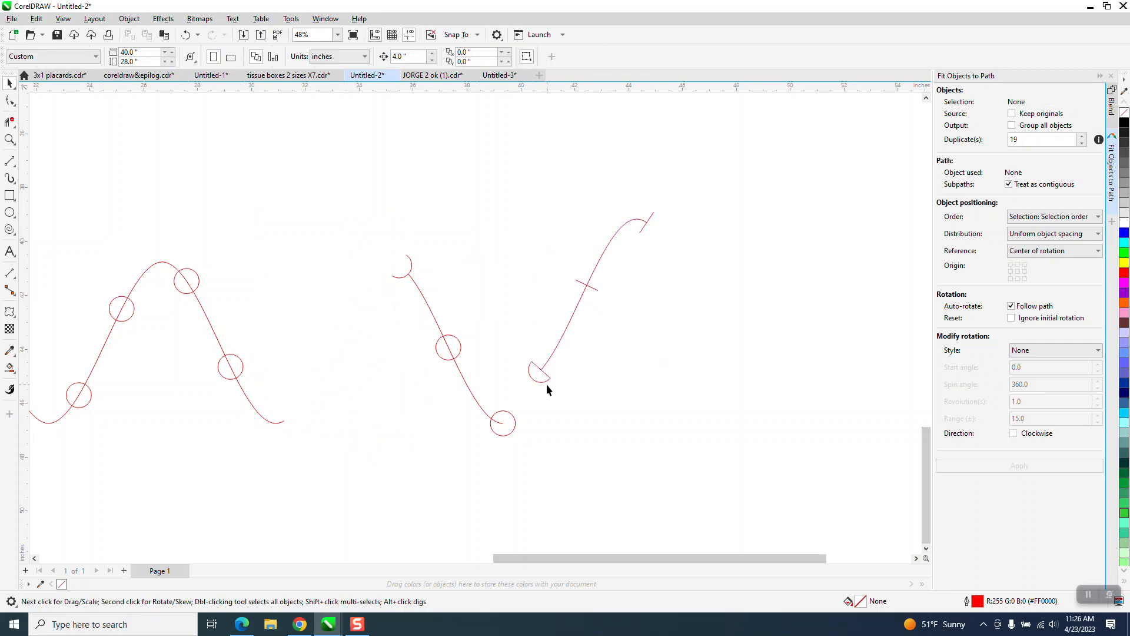
Step: Delete the half-circle arc and the diameter lines at both ends of the moved wave piece
click(548, 383)
key(Delete)
click(650, 222)
key(Delete)
click(549, 375)
key(Delete)
Step: Duplicate the wave piece and its crossing line 4 inches to the right, and use Virtual Segment Delete on the original's lower half and the copy's upper half
drag(674, 419, 710, 419)
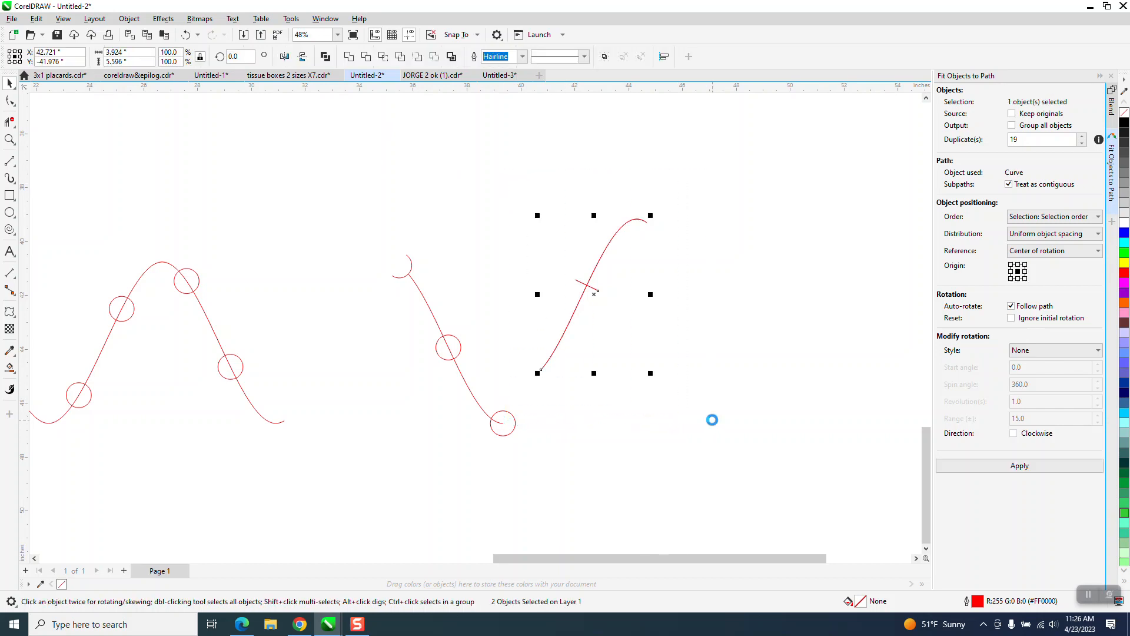
key(ctrl+d)
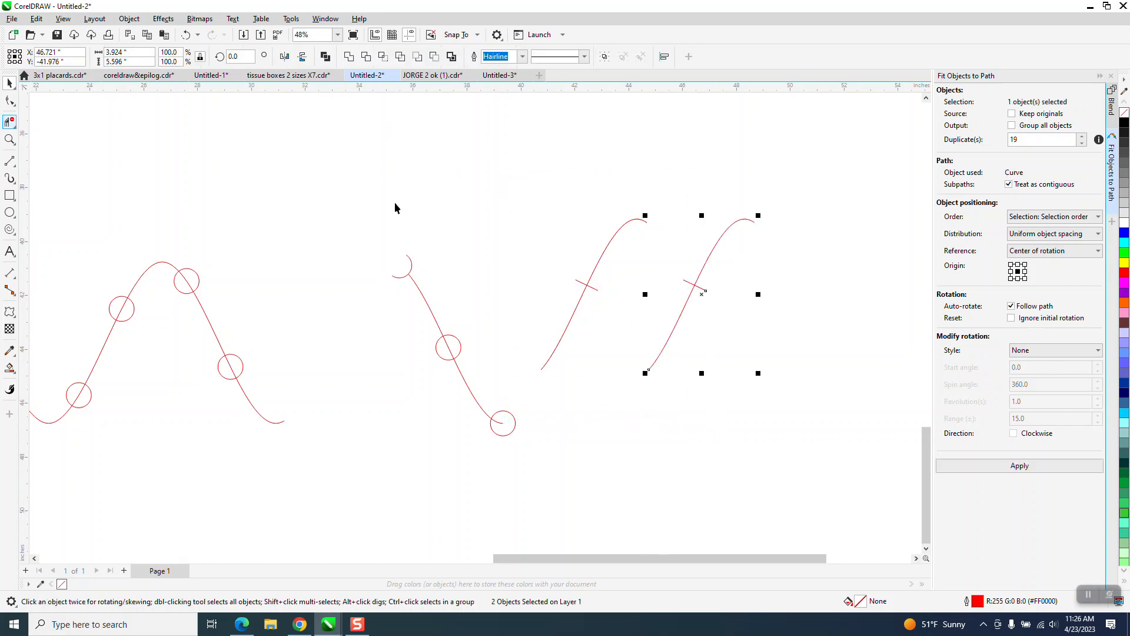
click(10, 121)
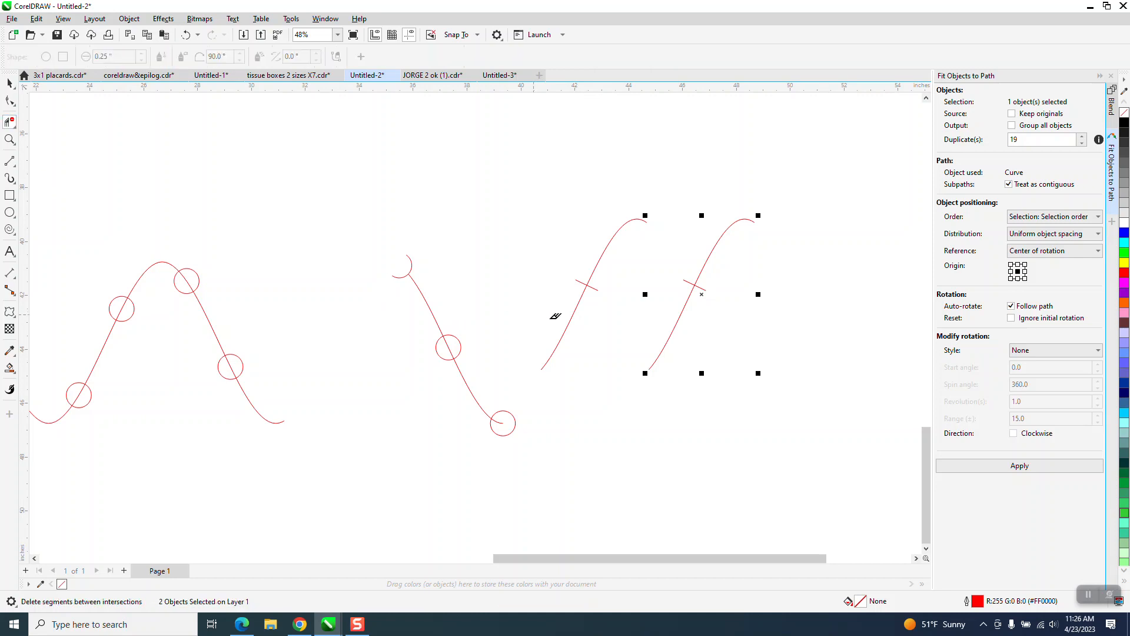
click(568, 320)
click(711, 234)
Step: Delete the short crossing lines left at the ends of both half-length wave pieces
click(9, 83)
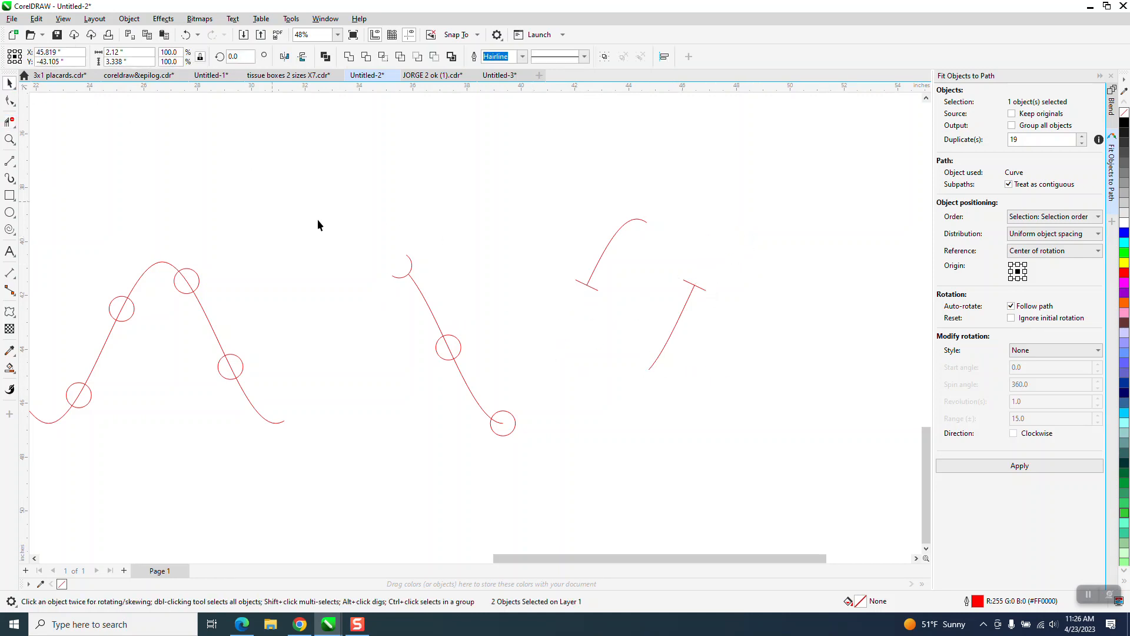
click(318, 225)
click(594, 290)
key(Delete)
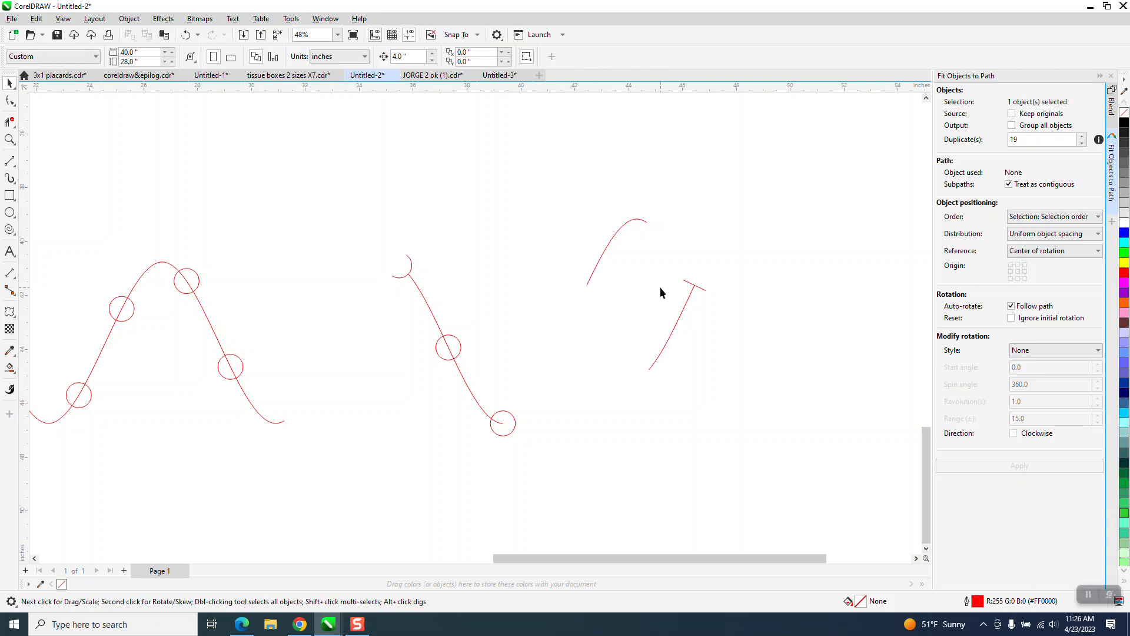
click(704, 288)
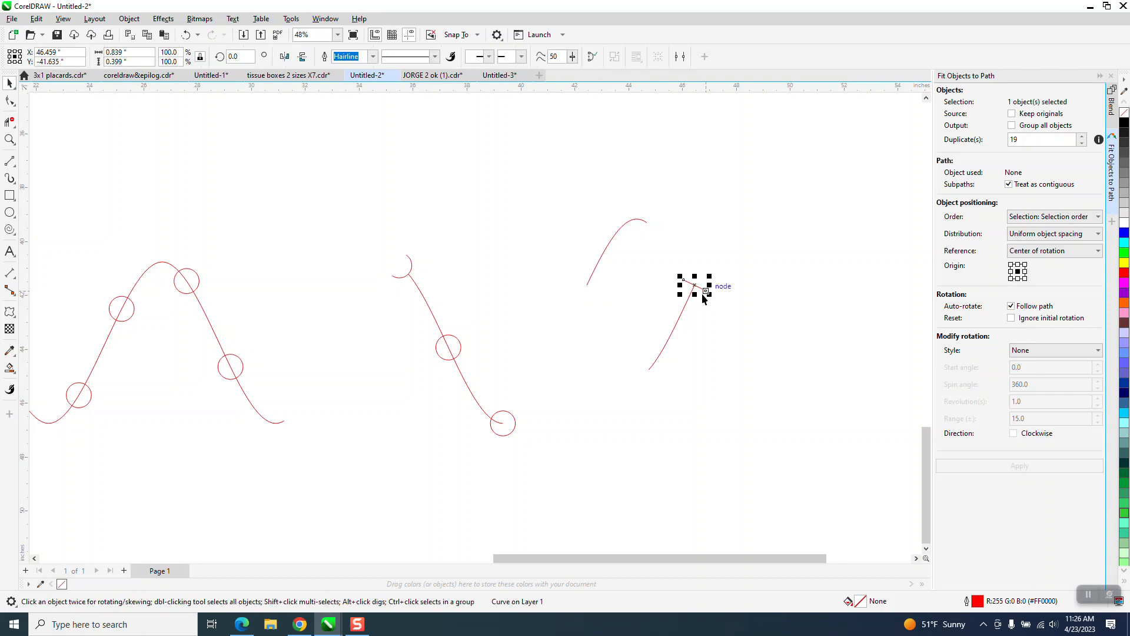
key(Delete)
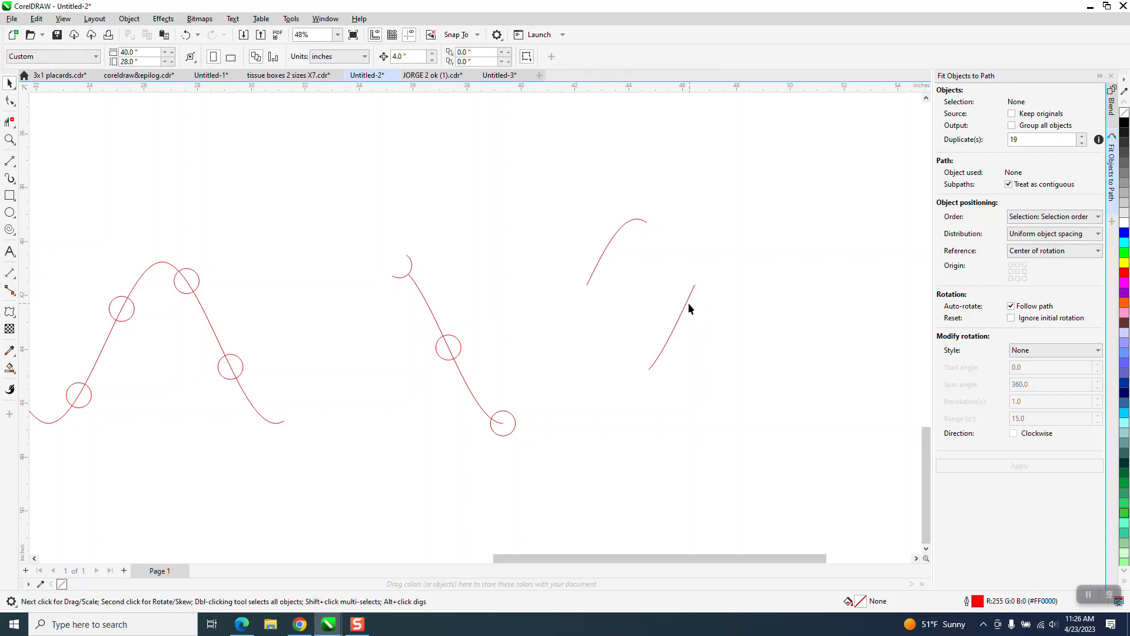
Step: Show the object properties in place of the path-fitting settings and check the curve length of the lower and upper wave pieces
click(1111, 75)
click(327, 21)
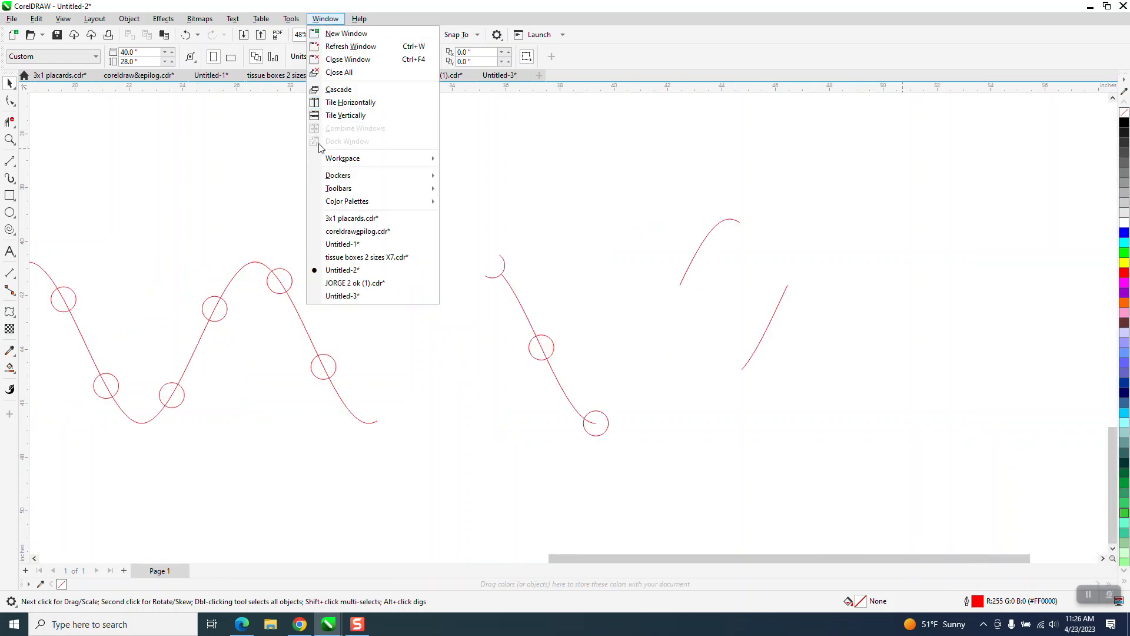
mouse_move(348, 175)
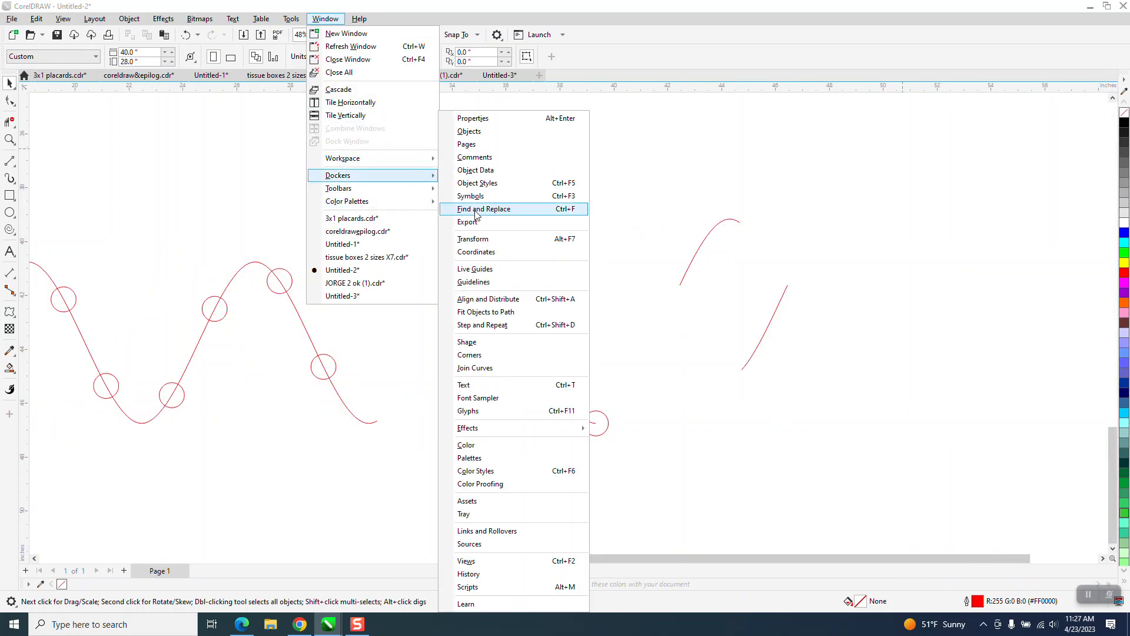
click(472, 118)
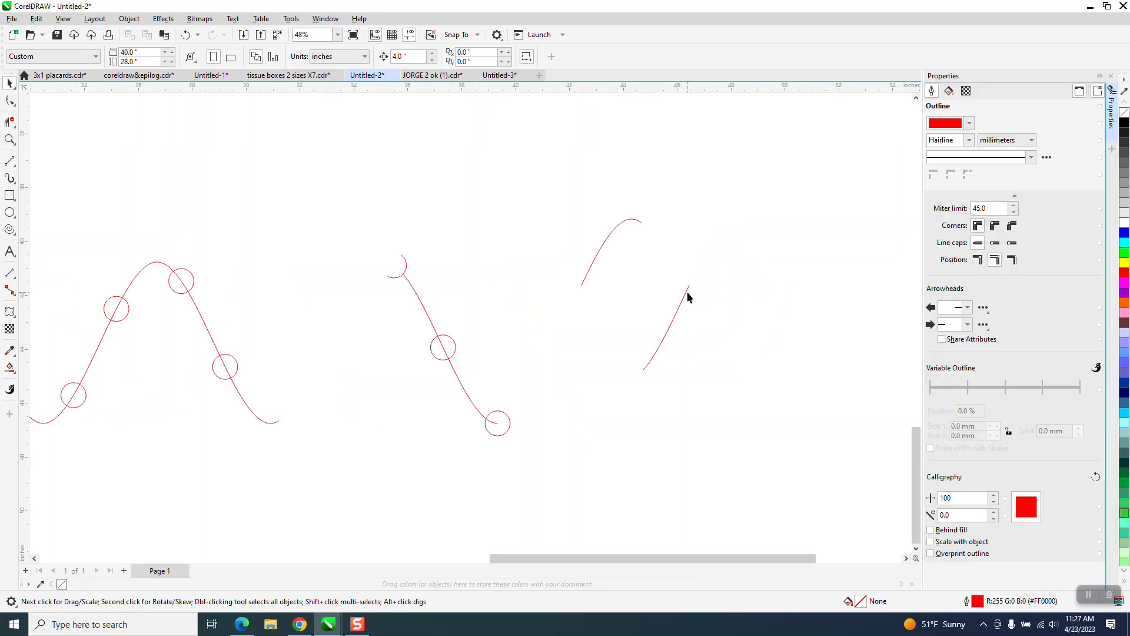
click(687, 296)
click(1002, 92)
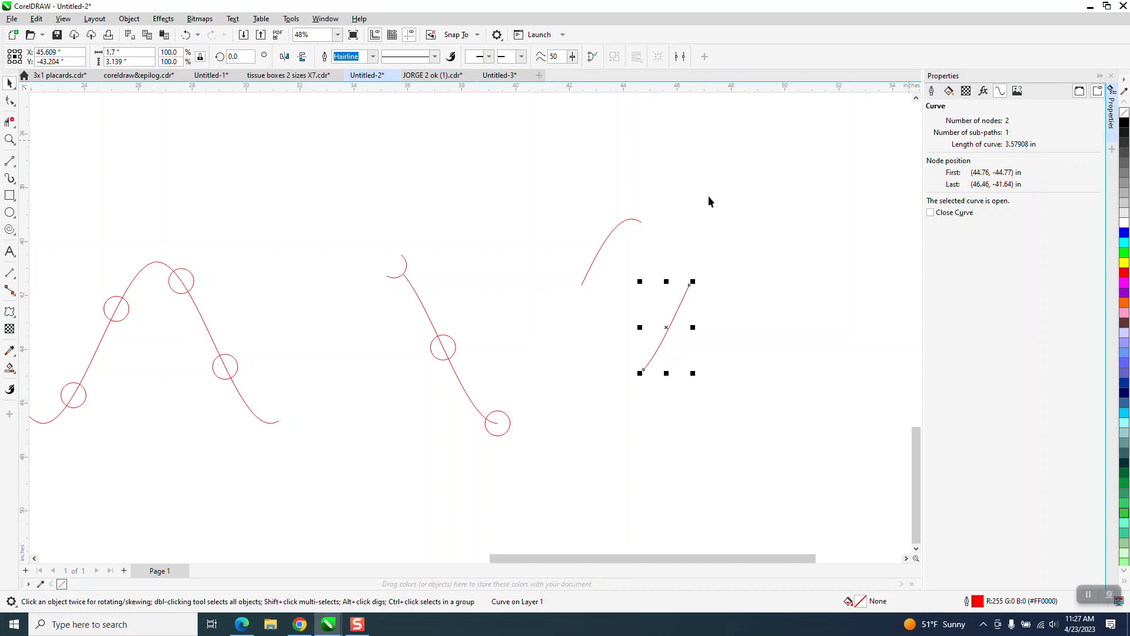
click(637, 219)
Step: Move the lower wave piece close beside the upper one and compare the curve lengths of both pieces
drag(674, 318, 632, 263)
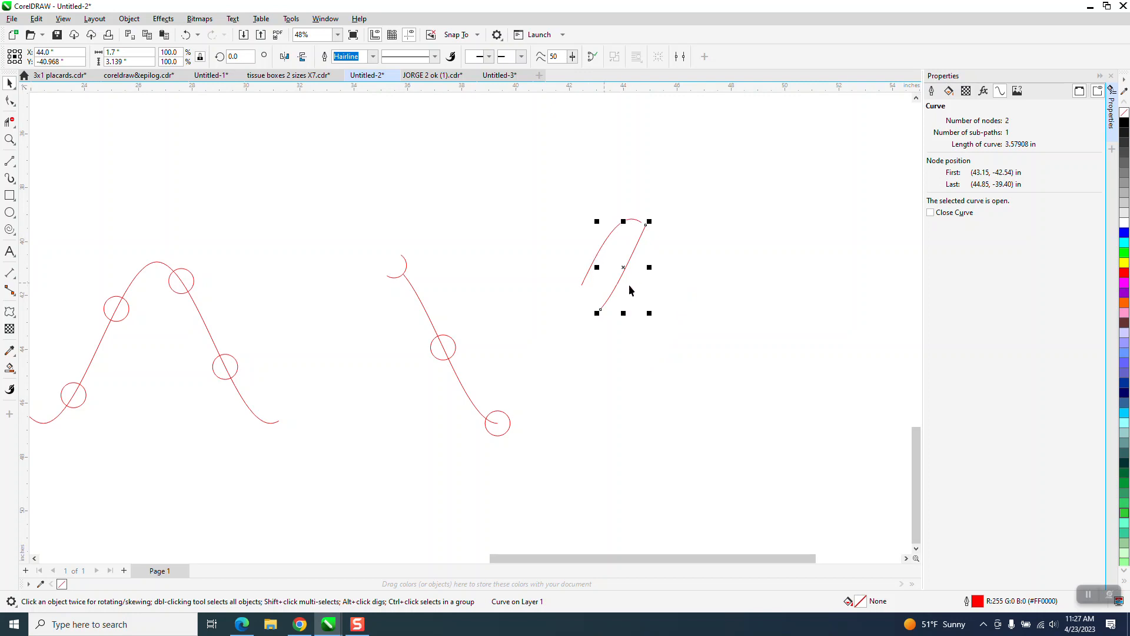
click(680, 288)
click(616, 234)
click(831, 201)
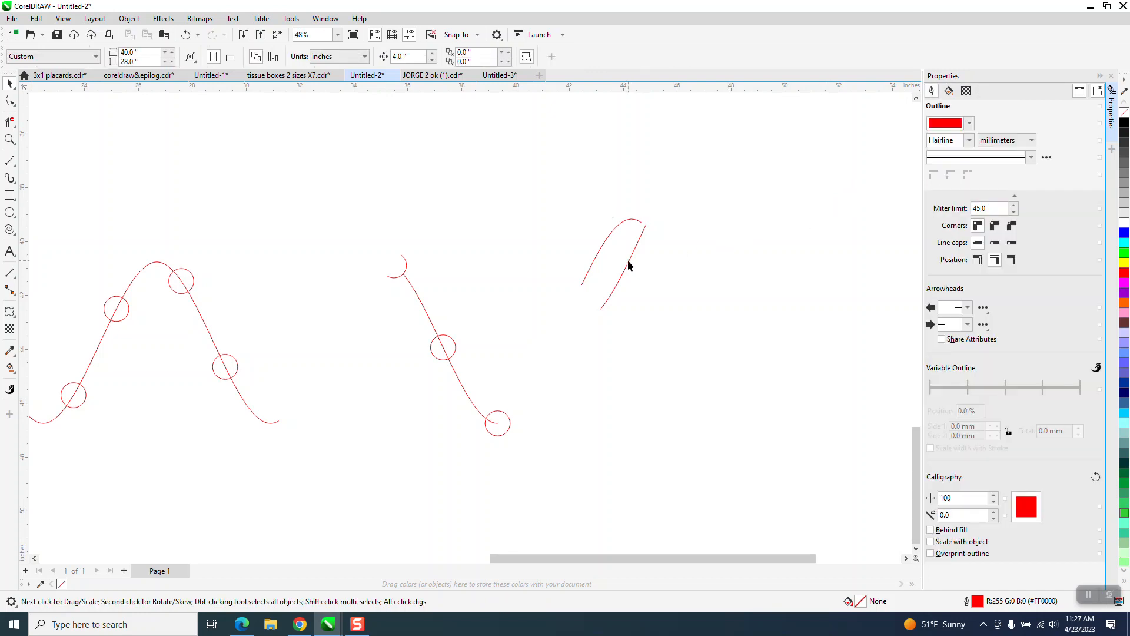
click(629, 266)
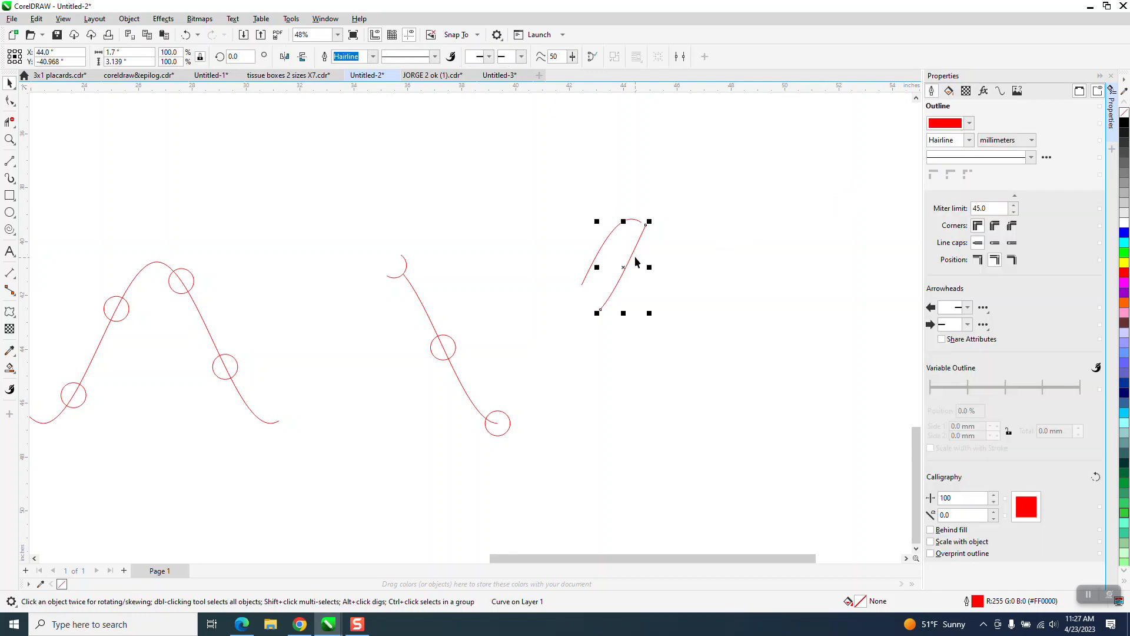
click(1001, 91)
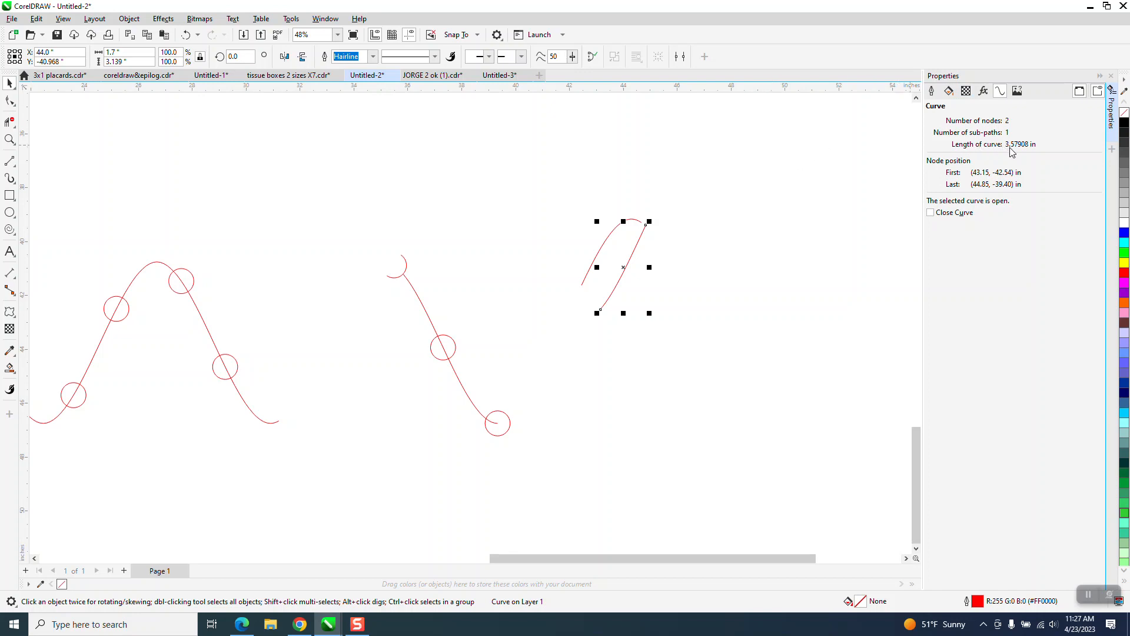
click(636, 220)
Step: Examine the two wave pieces up close and the spacing of the circles along all three waves
click(10, 140)
drag(502, 194, 724, 351)
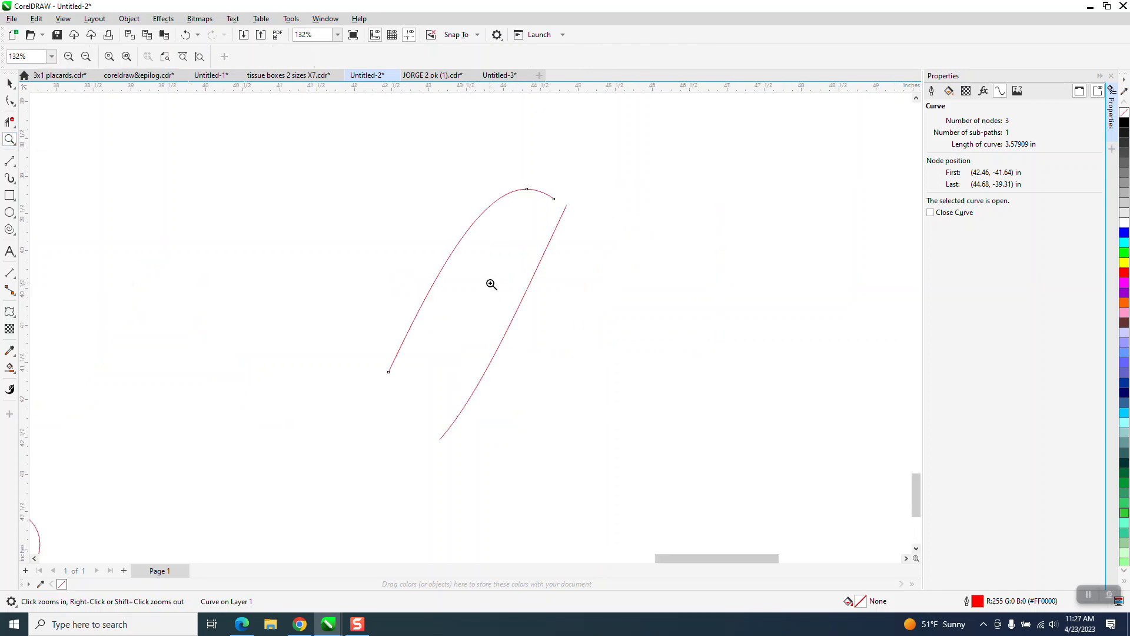
scroll(491, 283, down, 2)
scroll(577, 283, down, 3)
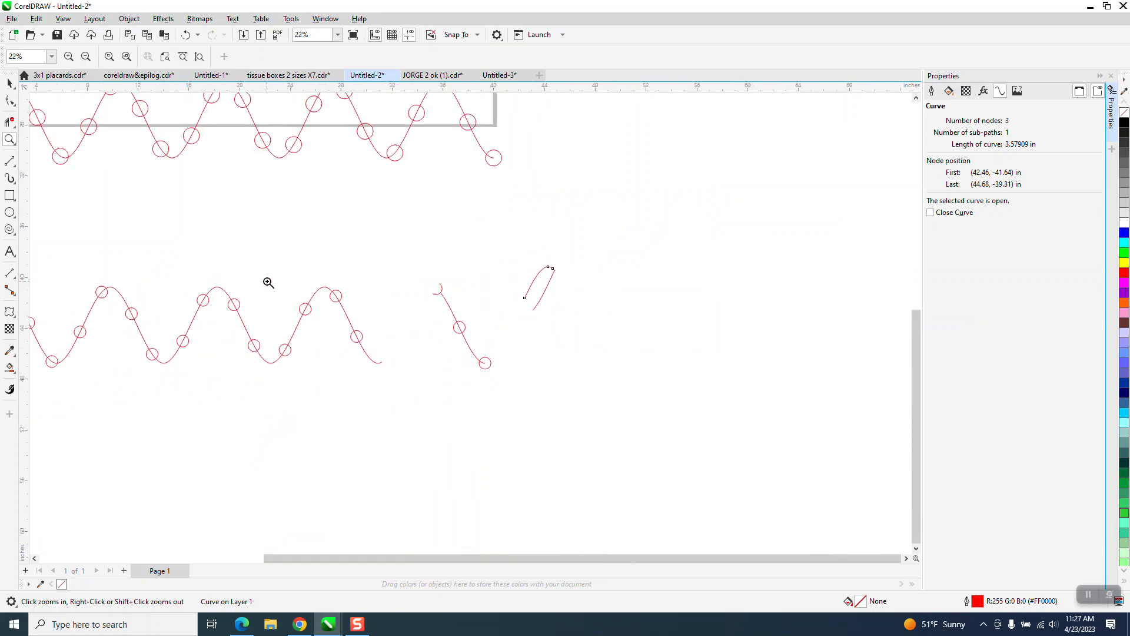
scroll(524, 342, down, 1)
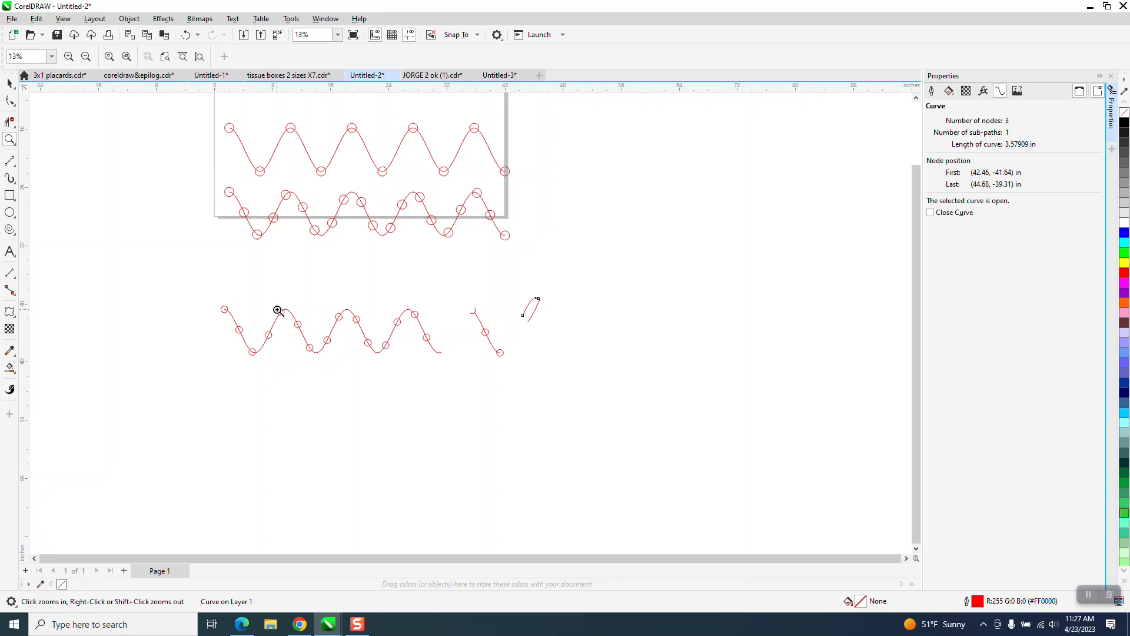
drag(215, 295, 537, 401)
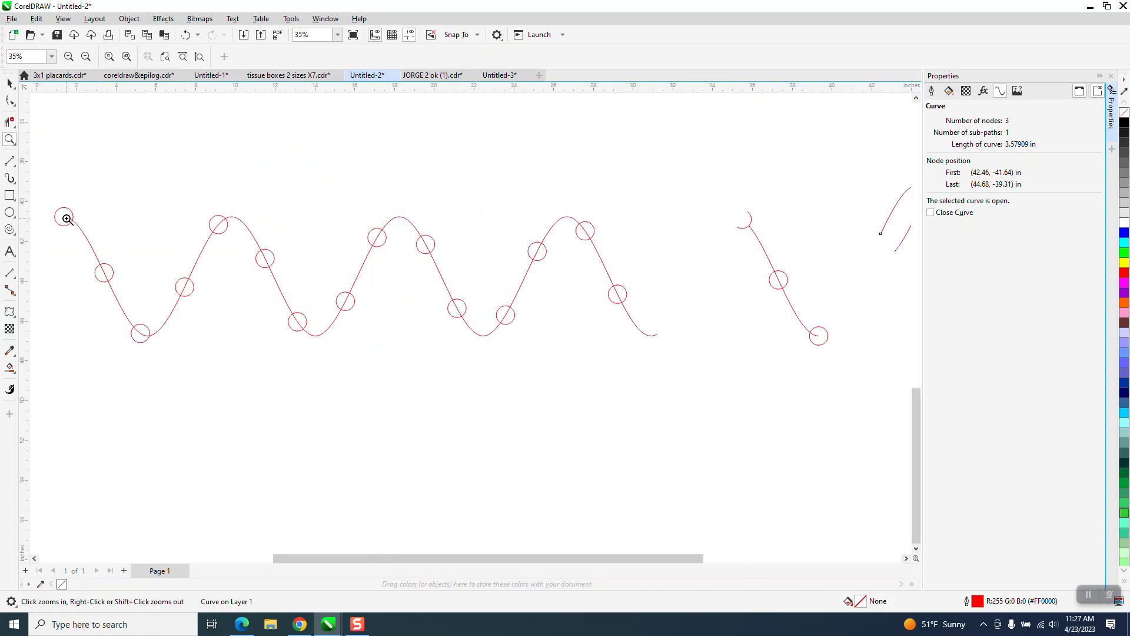
scroll(473, 314, down, 3)
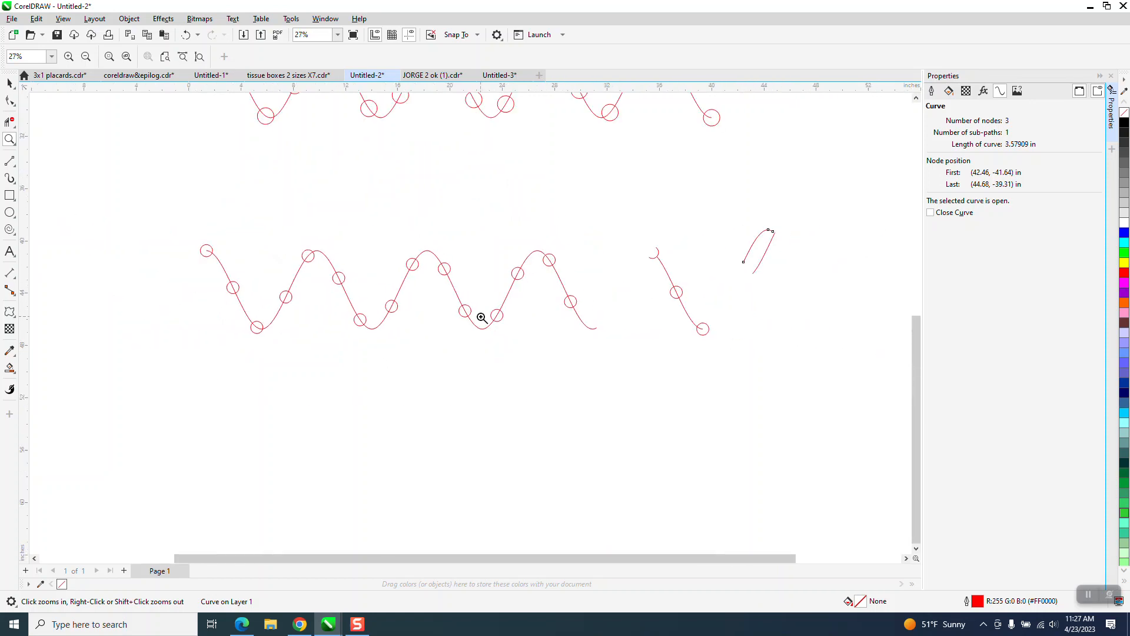
scroll(482, 318, down, 1)
scroll(433, 205, down, 1)
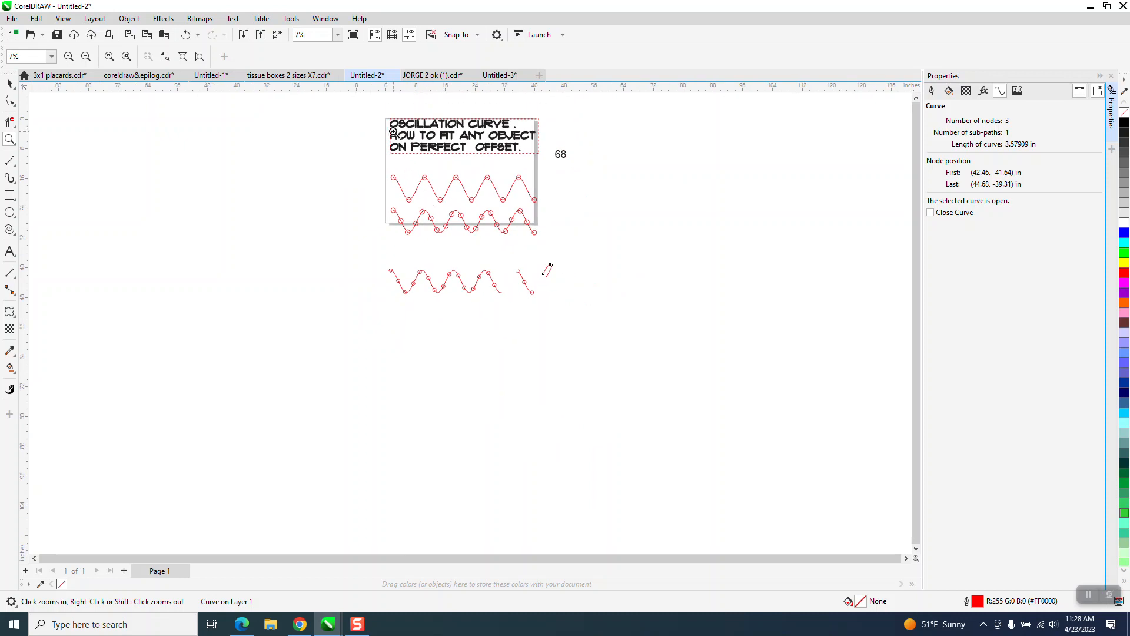
drag(505, 264, 670, 346)
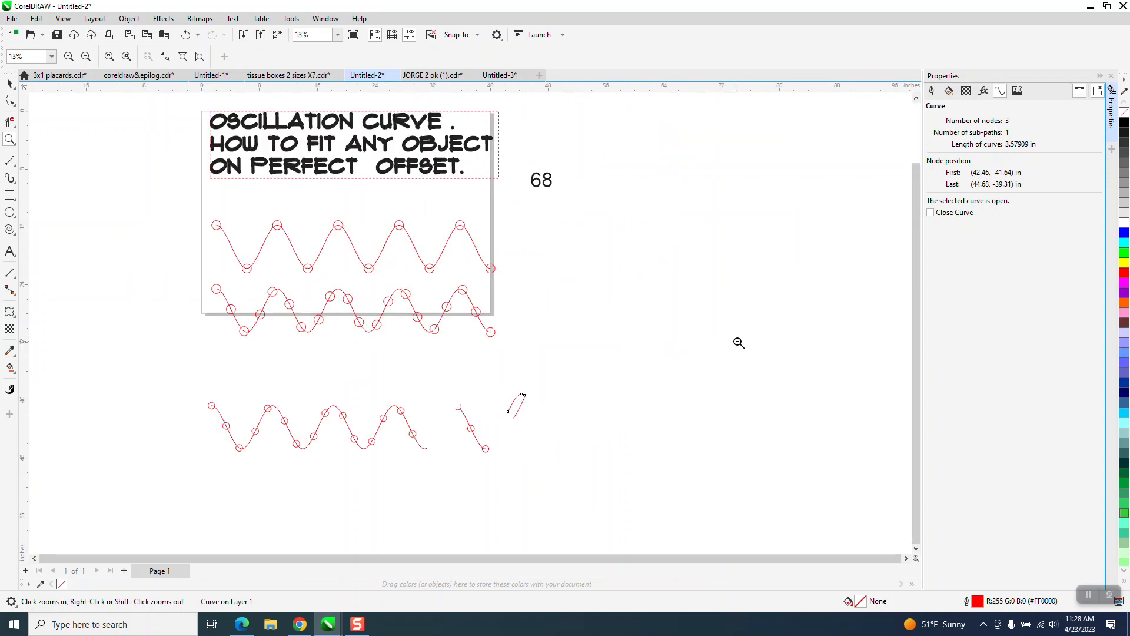